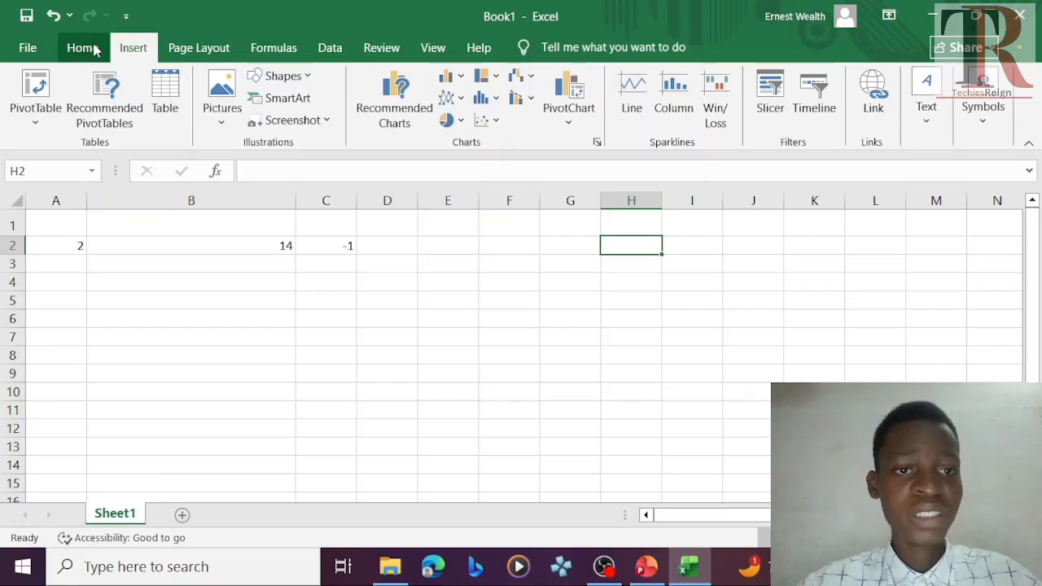
- Review the Groups and Commands slides of the INTRODUCTION TO EXCEL presentation in PowerPoint, and return to the Excel workbook
left_click(83, 48)
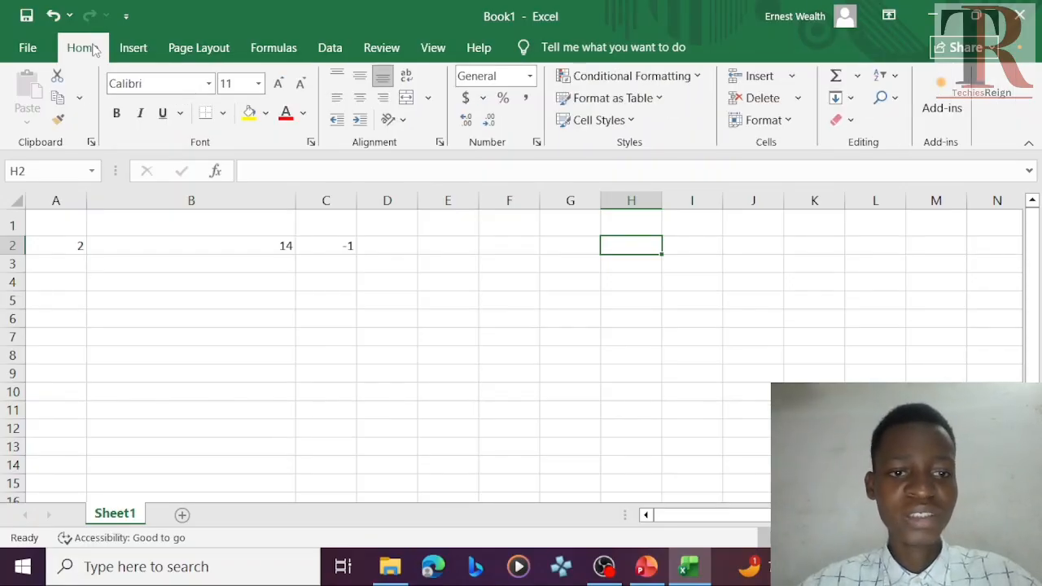
left_click(642, 565)
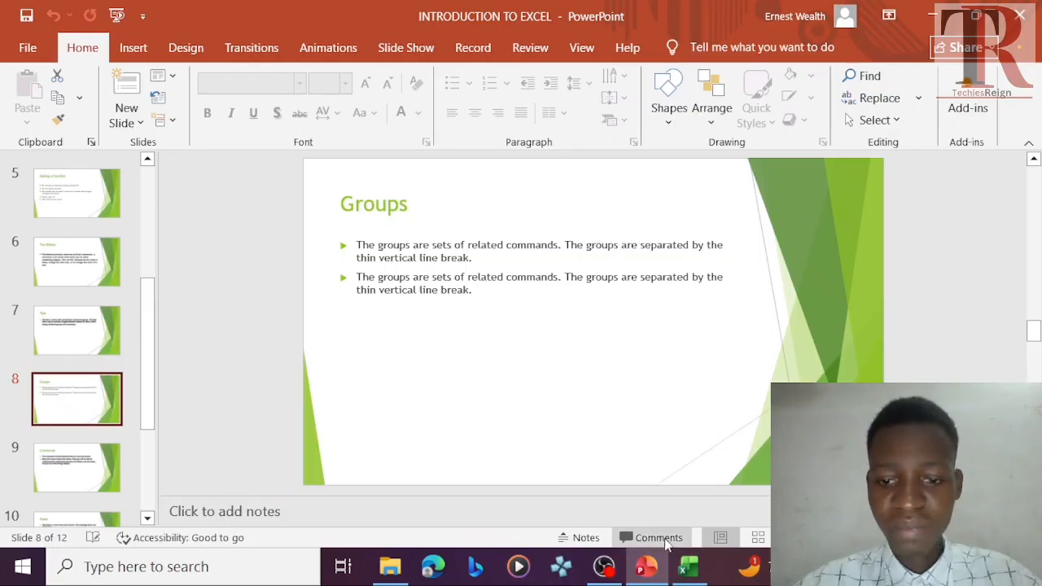
left_click(686, 567)
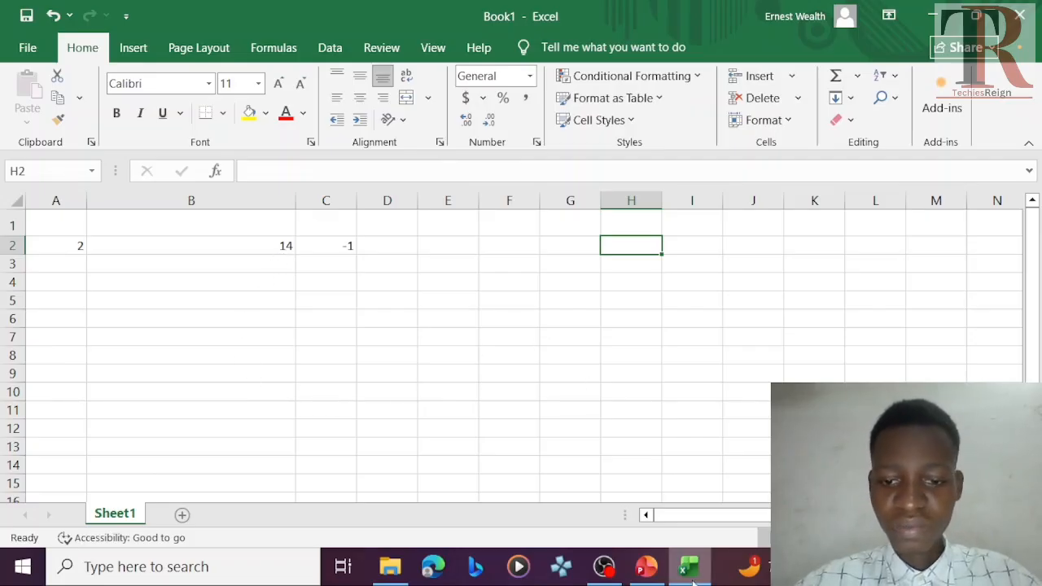
left_click(649, 568)
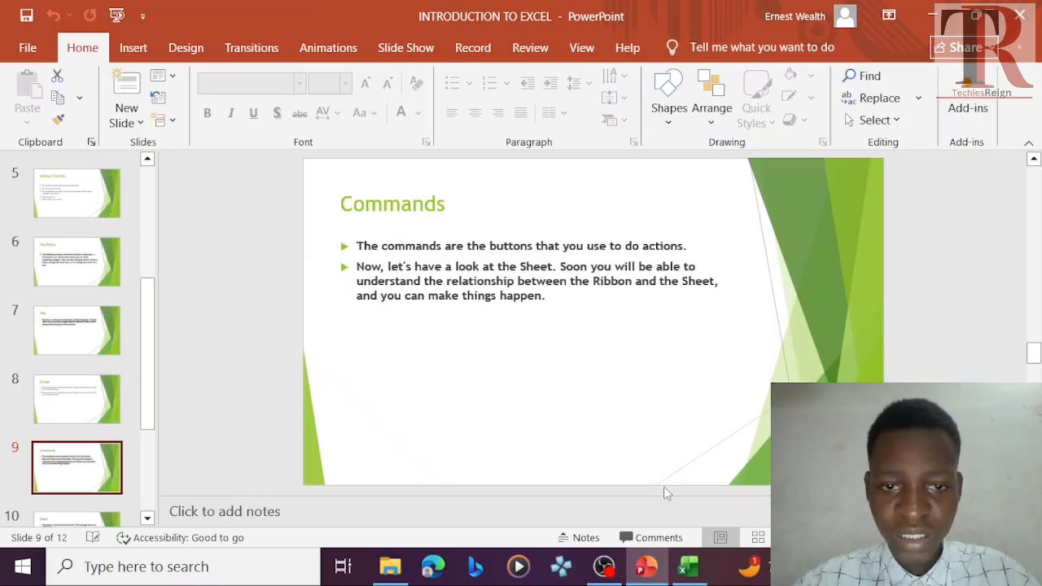
left_click(688, 567)
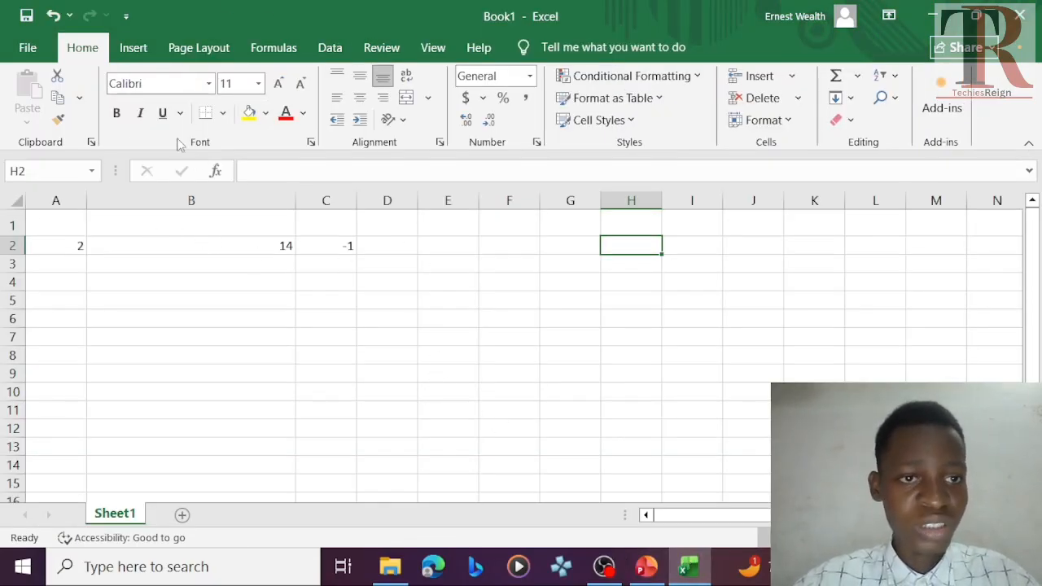
- Widen column B and slightly increase the height of row 1
left_click(181, 222)
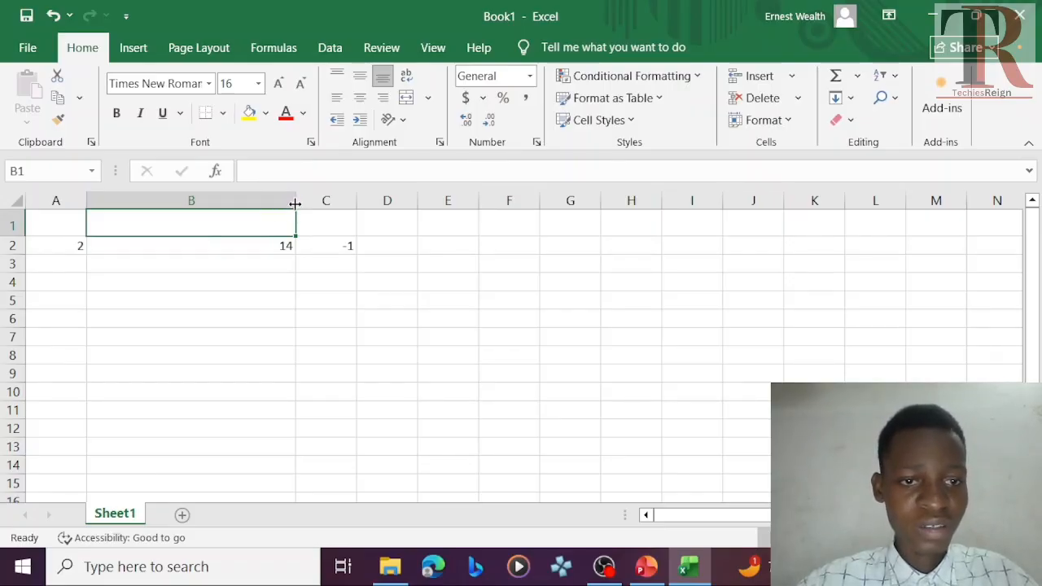
left_click_drag(294, 203, 175, 200)
mouse_move(356, 182)
left_mouse_down()
mouse_move(399, 177)
mouse_move(400, 187)
mouse_move(313, 186)
mouse_move(355, 194)
left_mouse_up()
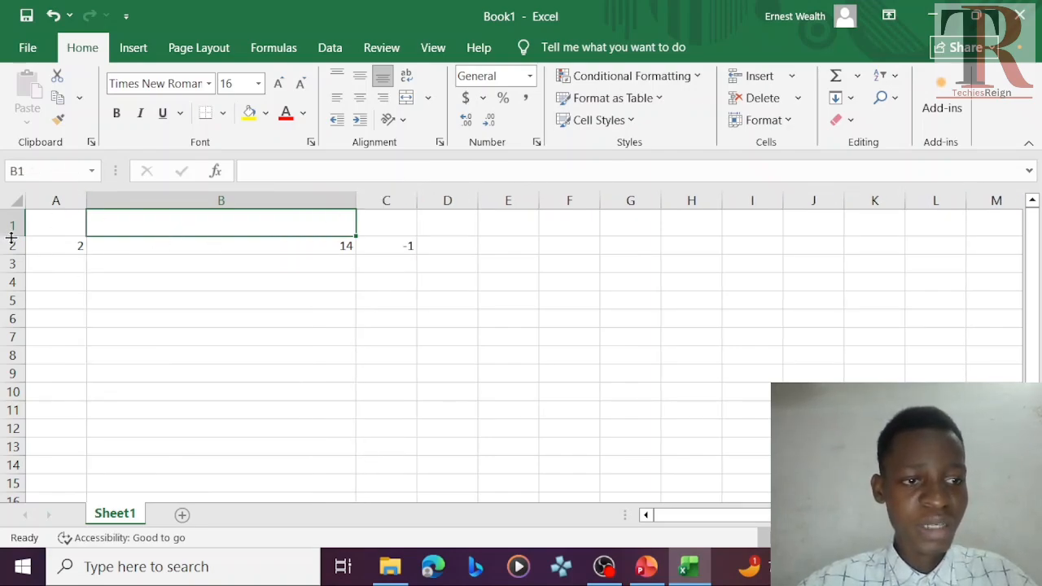
mouse_move(11, 237)
left_mouse_down()
mouse_move(4, 348)
mouse_move(15, 240)
left_mouse_up()
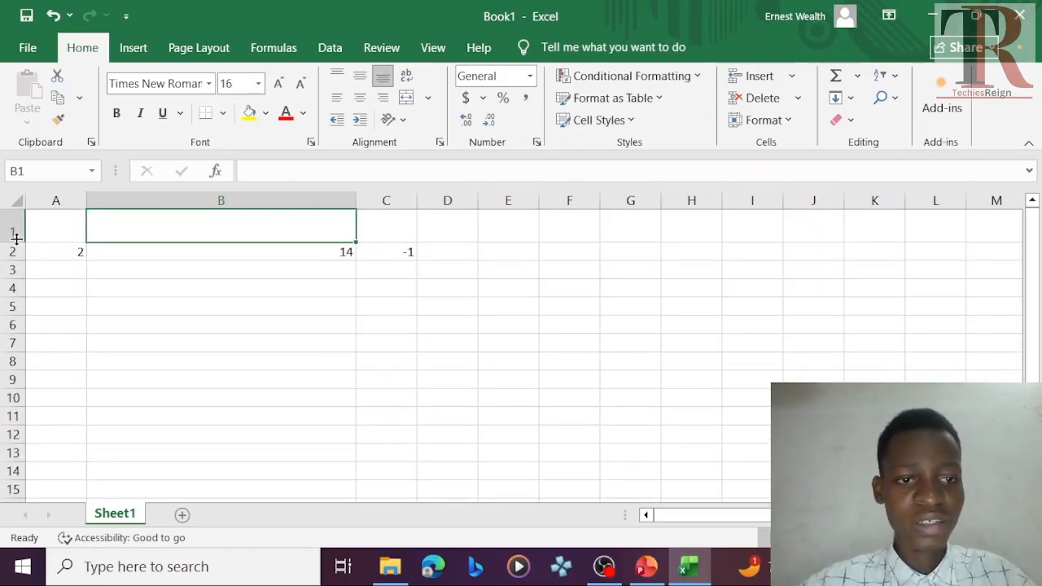
- Enter the text "Techies Reign" in cell B1
double_click(159, 228)
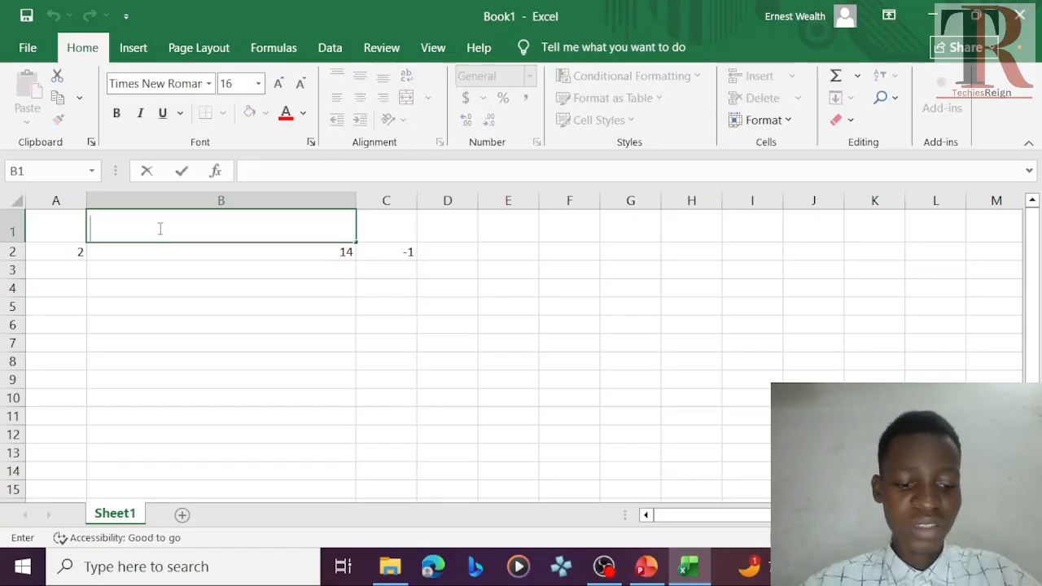
type("TE")
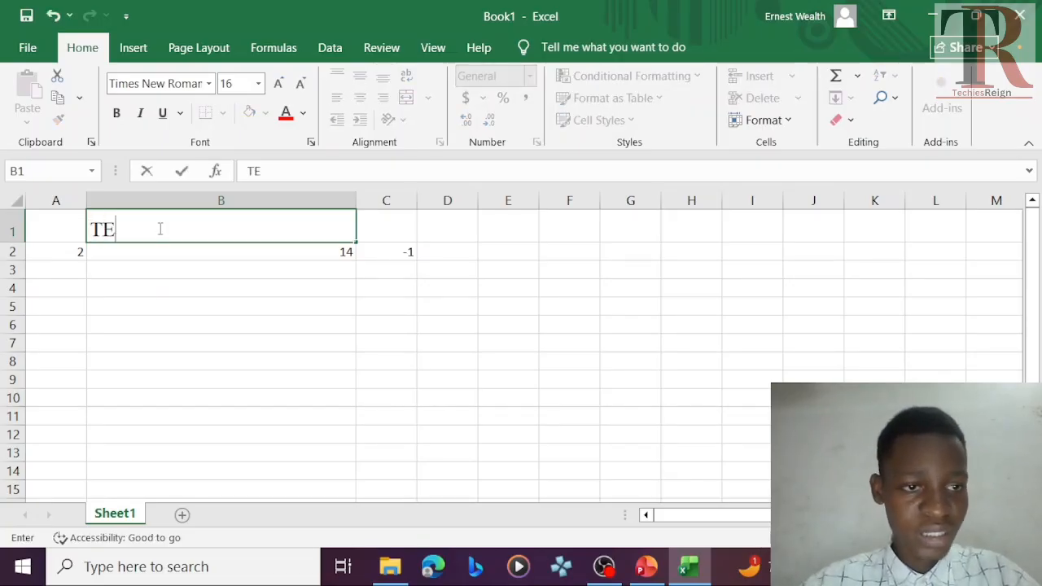
type("CHIES")
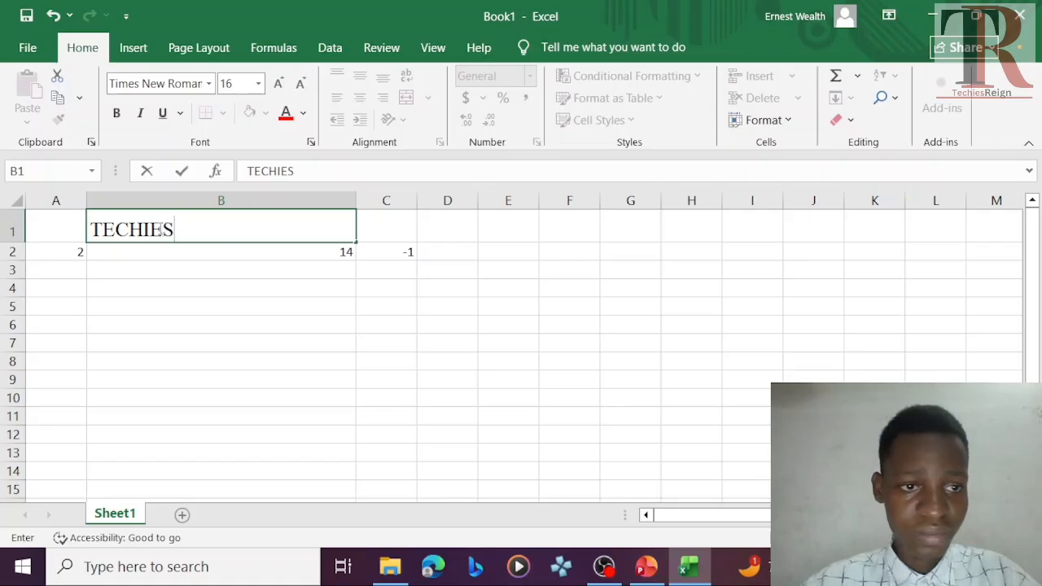
key("BackSpace")
key("BackSpace")
key("BackSpace")
key("BackSpace")
key("BackSpace")
key("BackSpace")
type("e")
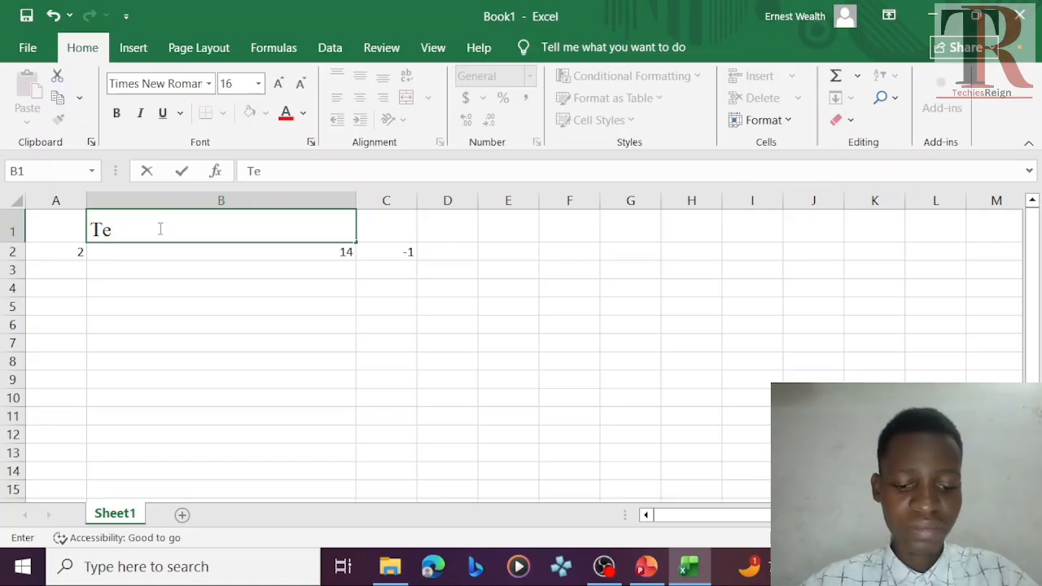
type("chies Re")
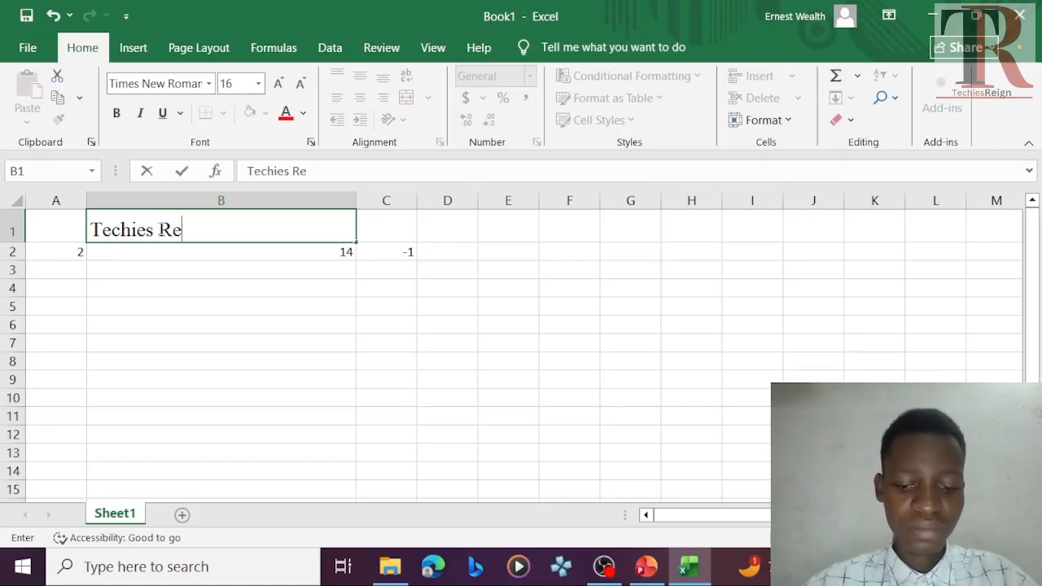
type("ign")
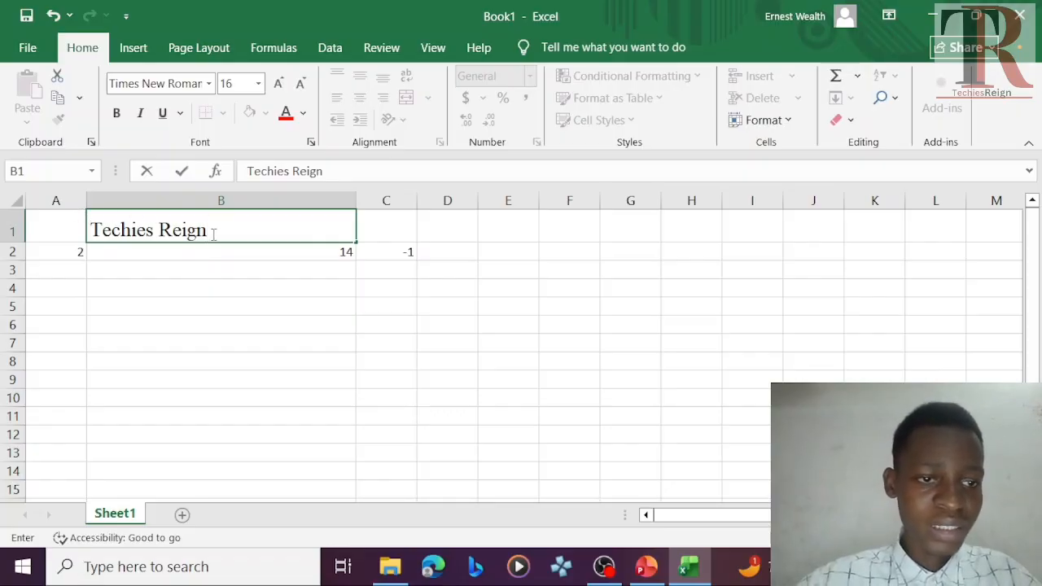
- Select the "Techies Reign" text in cell B1, shrink its font size to 9 and enlarge it to 14
left_click_drag(213, 234, 99, 225)
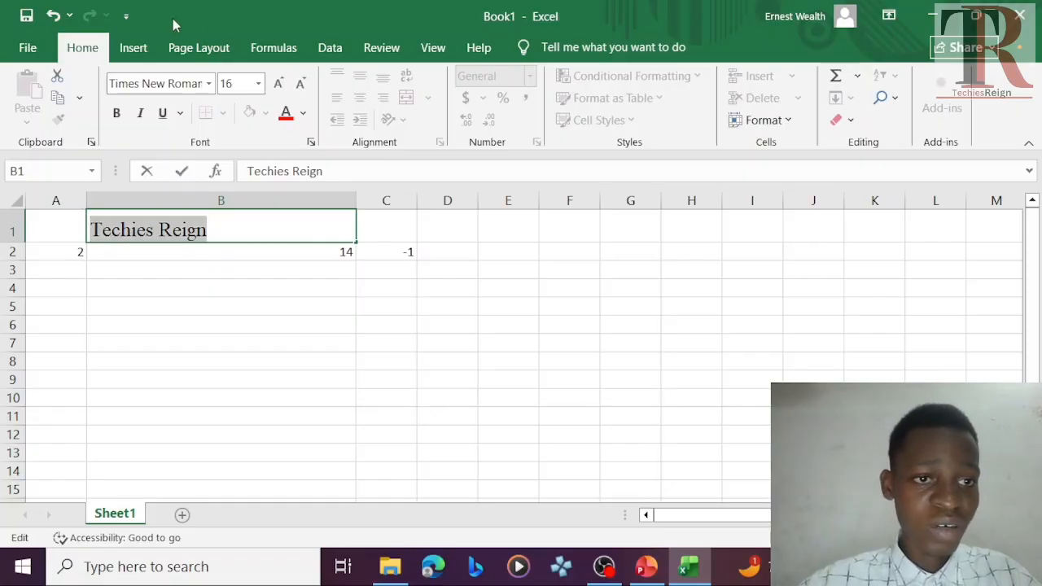
left_click(301, 88)
left_click(301, 88)
left_click(302, 88)
left_click(304, 88)
left_click(304, 88)
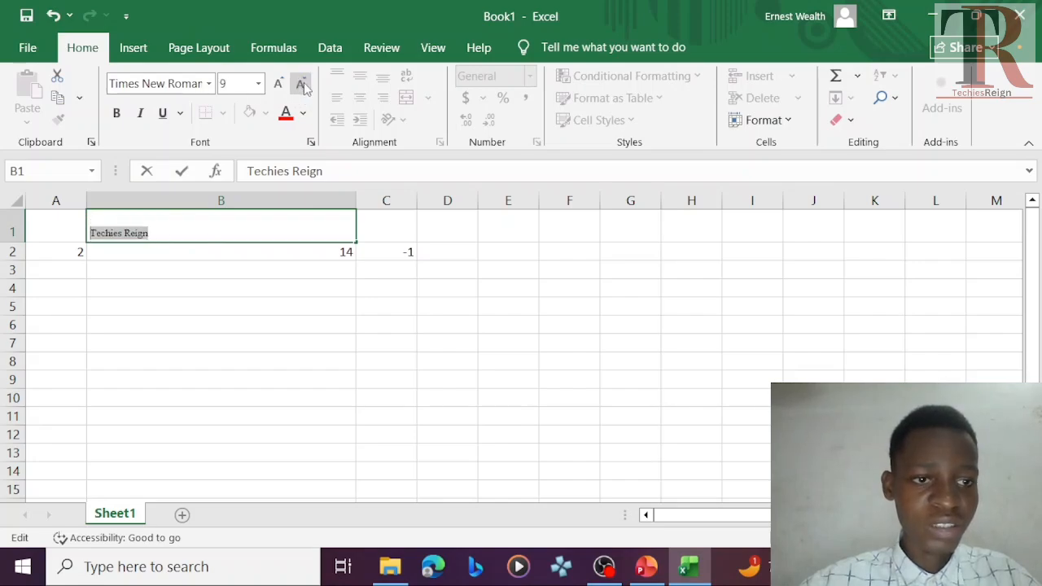
left_click(279, 85)
left_click(279, 86)
left_click(279, 85)
left_click(280, 86)
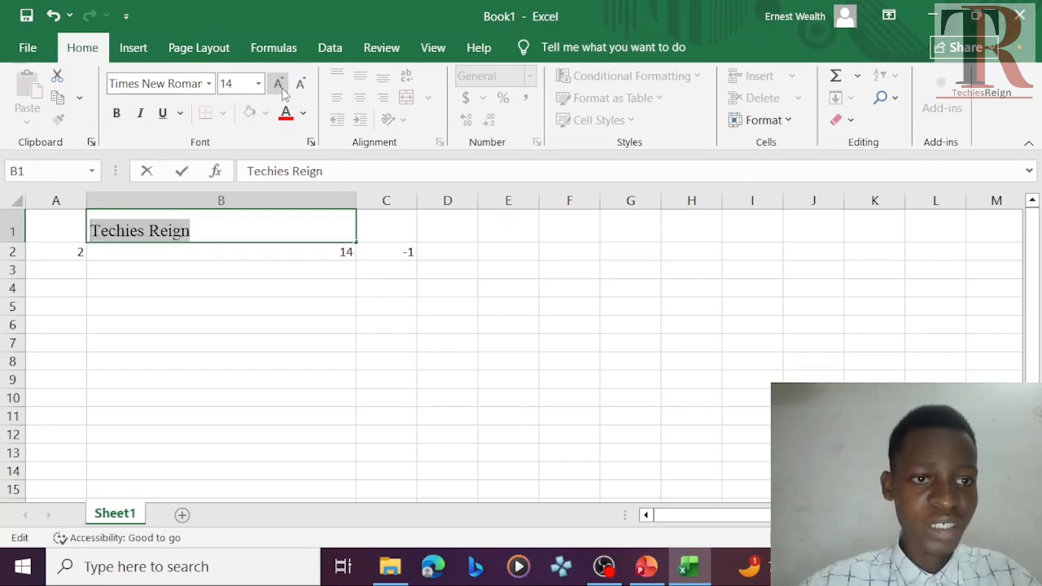
- Try bold, italic and underline on the text in cell B1, switching each one off again
left_click(118, 116)
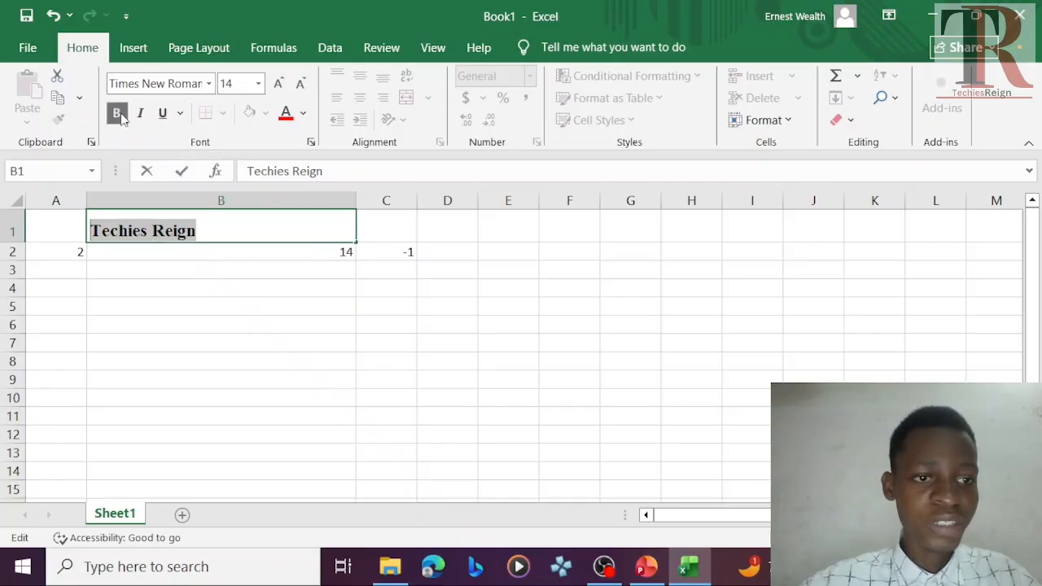
left_click(119, 115)
left_click(119, 114)
left_click(118, 115)
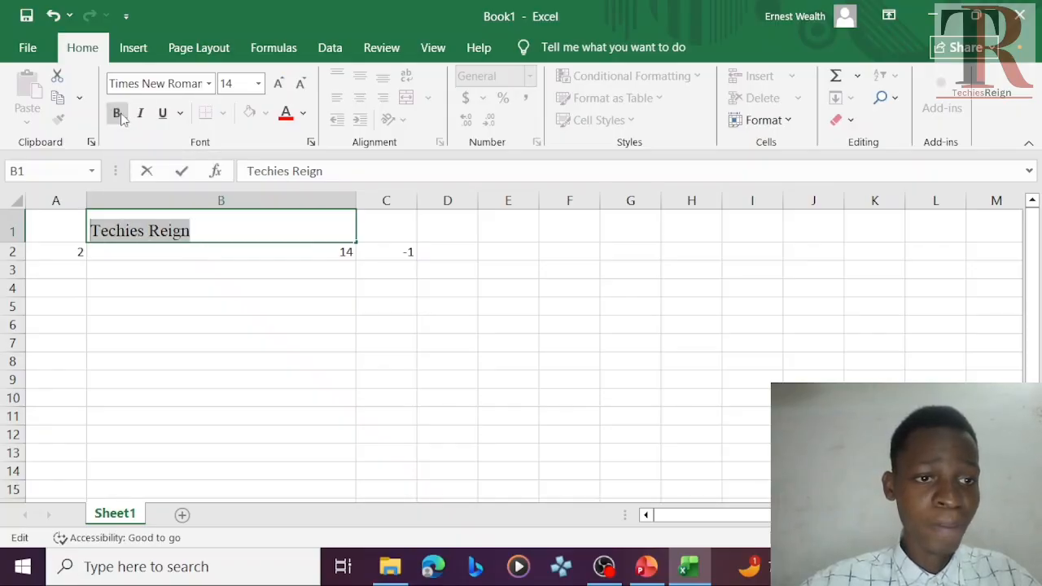
left_click(141, 116)
left_click(141, 116)
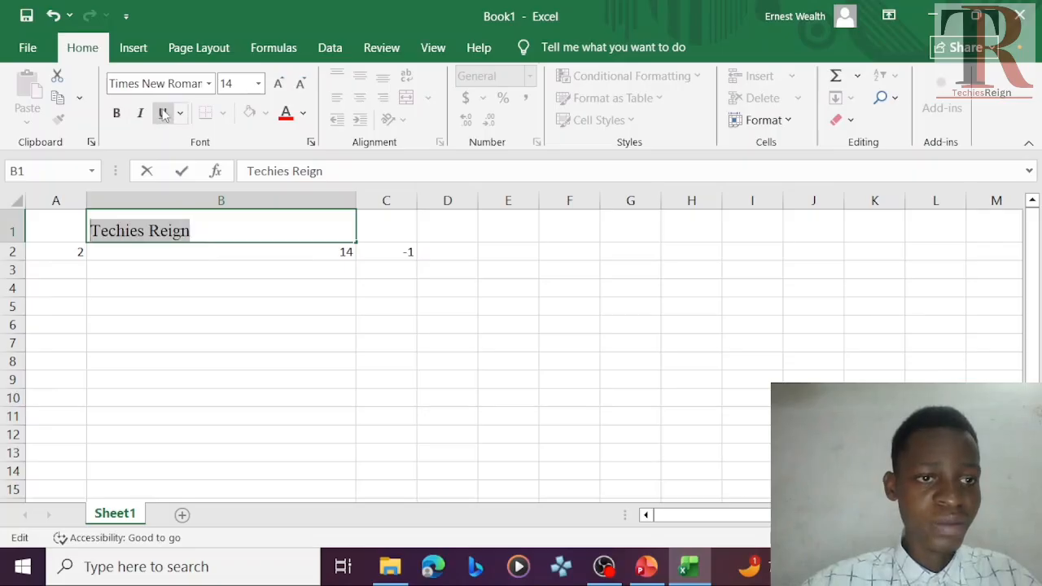
left_click(162, 114)
left_click(163, 114)
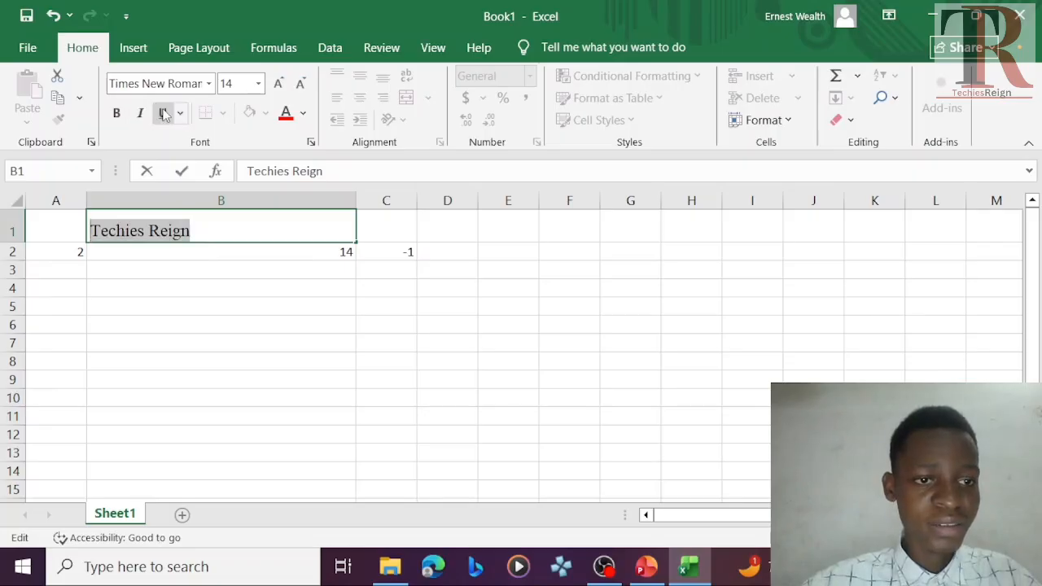
- Set the font color of the "Techies Reign" text to the theme color black
left_click(289, 115)
left_click(302, 114)
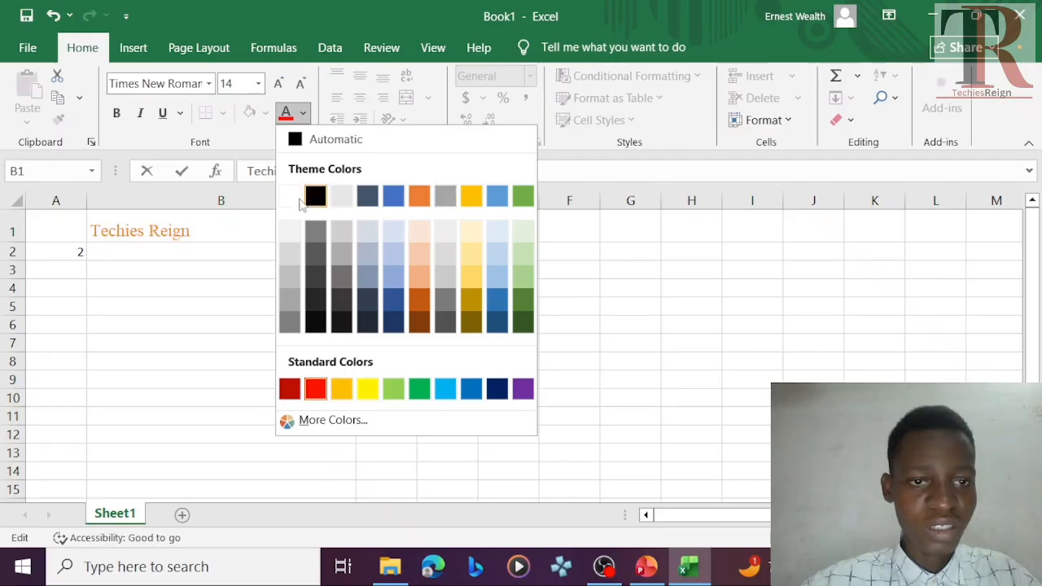
left_click(315, 198)
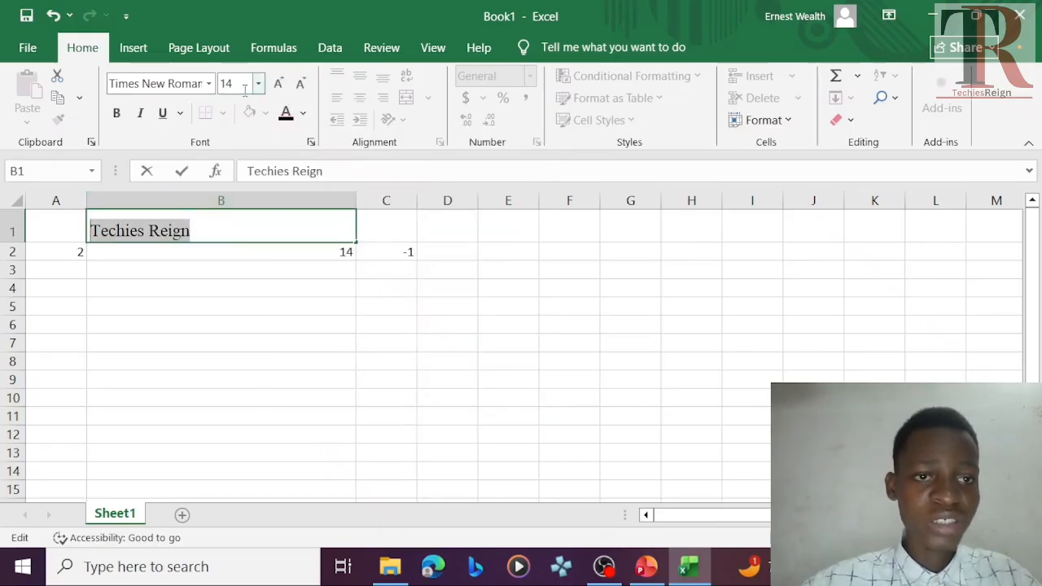
- Set the font size of the "Techies Reign" text to 20 and raise it to 30
left_click(244, 89)
type("20")
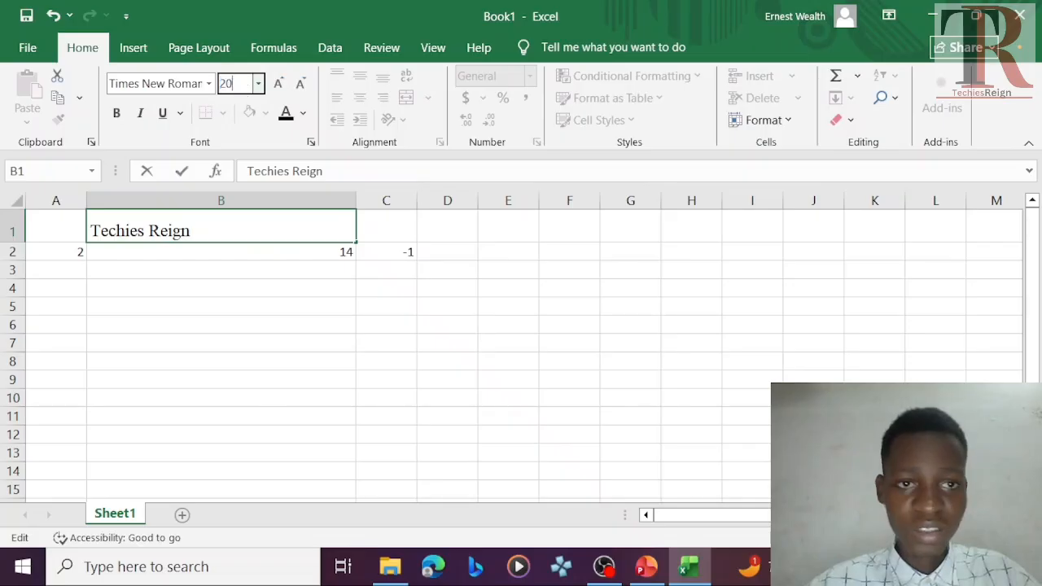
key("Return")
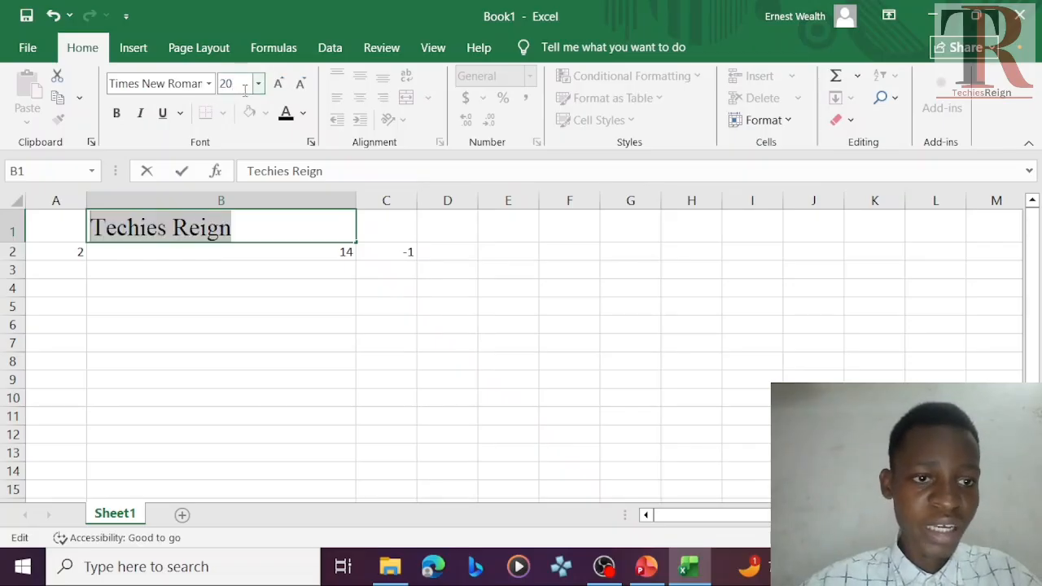
left_click(242, 90)
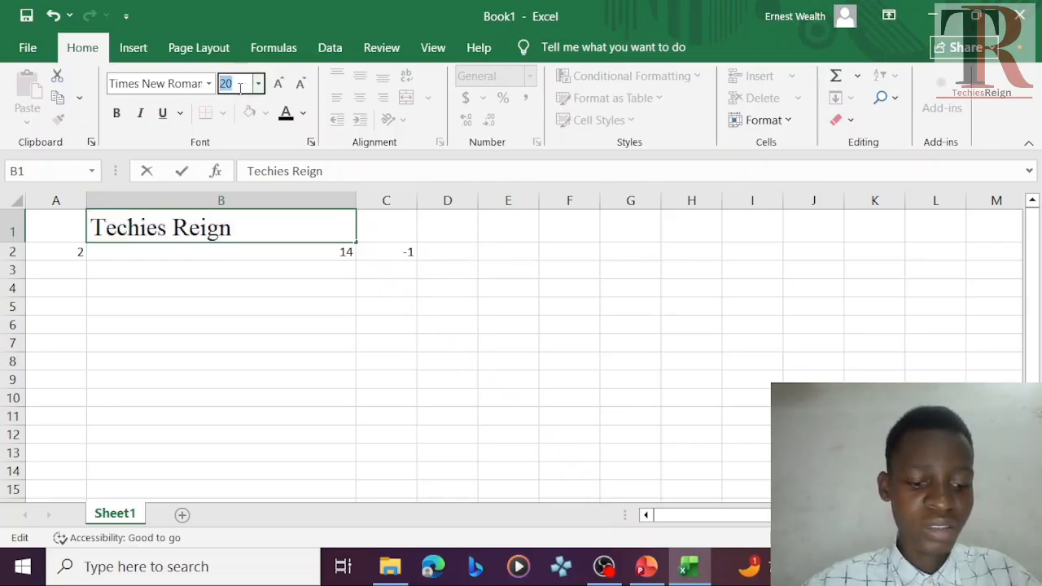
type("30")
key("Return")
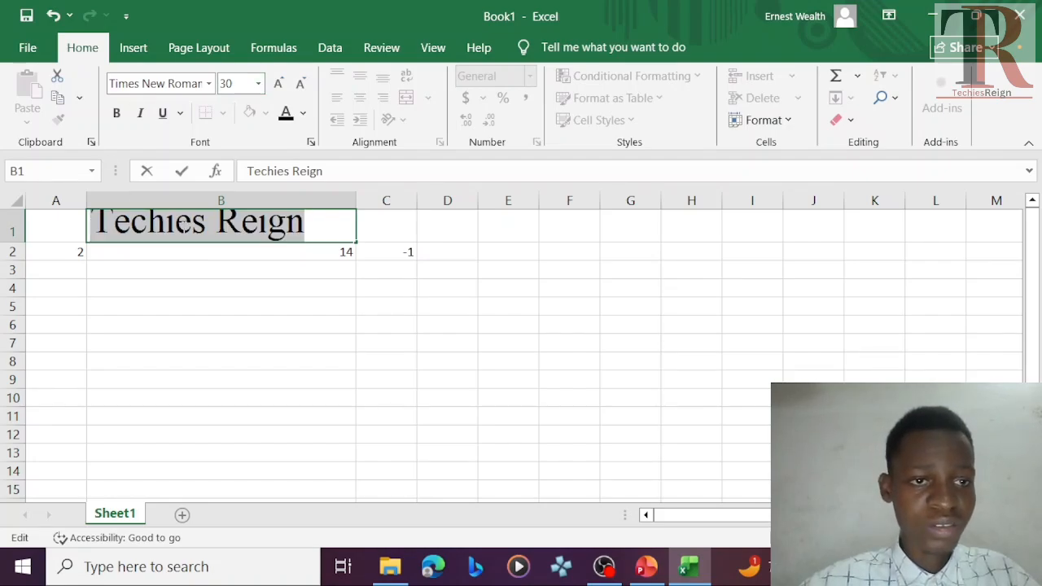
- Decrease the font size of the "Techies Reign" text stepwise to 22
left_click(298, 85)
left_click(298, 84)
left_click(298, 85)
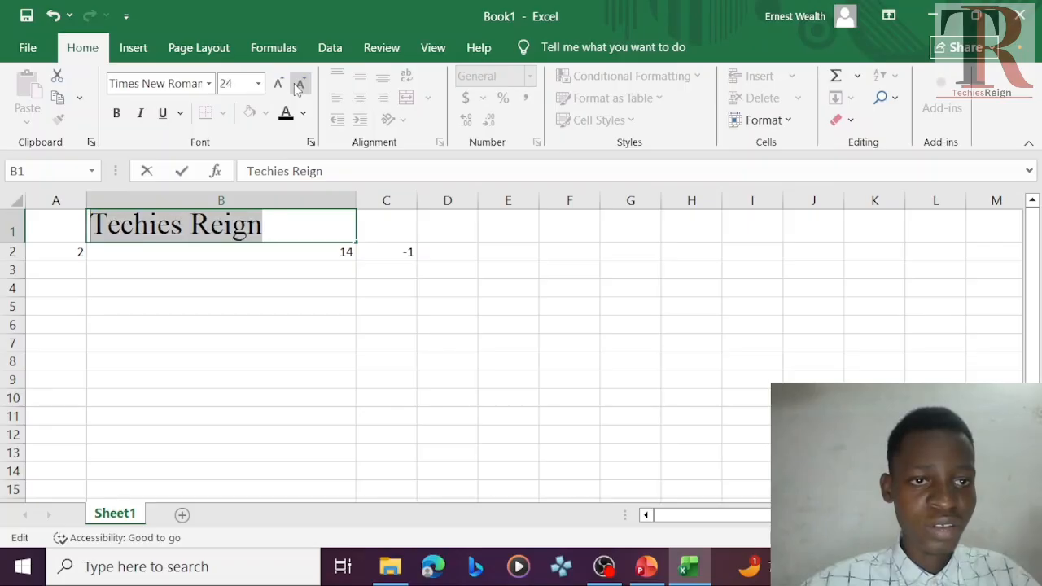
left_click(298, 85)
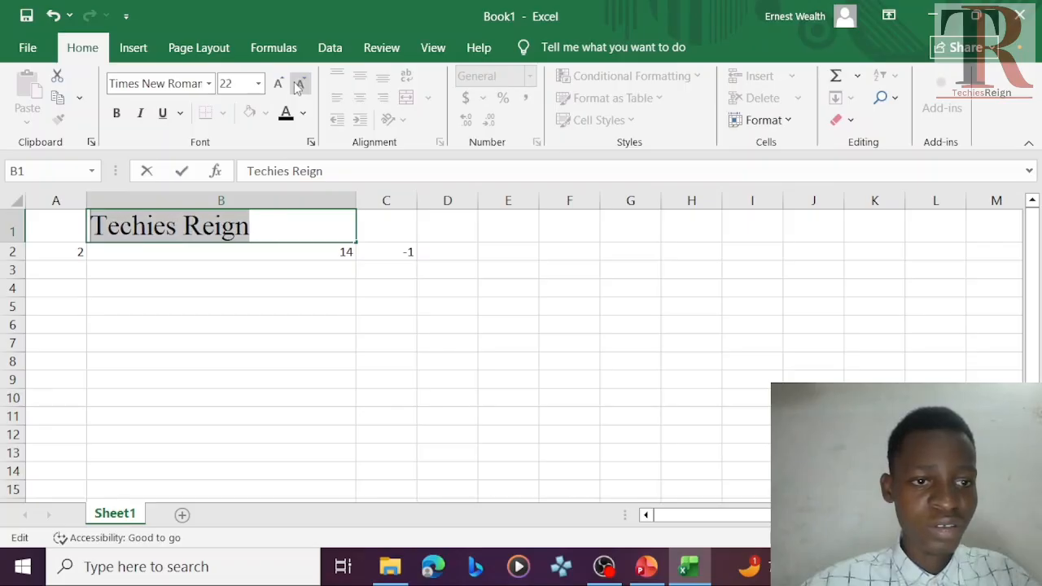
- Change the font of the "Techies Reign" text in cell B1 to Calibri
left_click(209, 85)
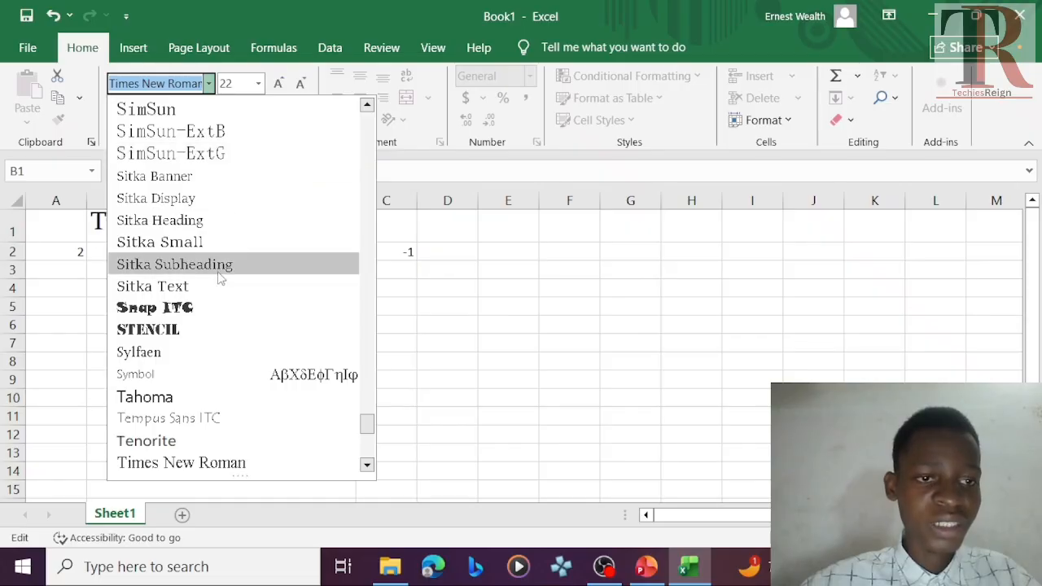
scroll(218, 280, "up", 20)
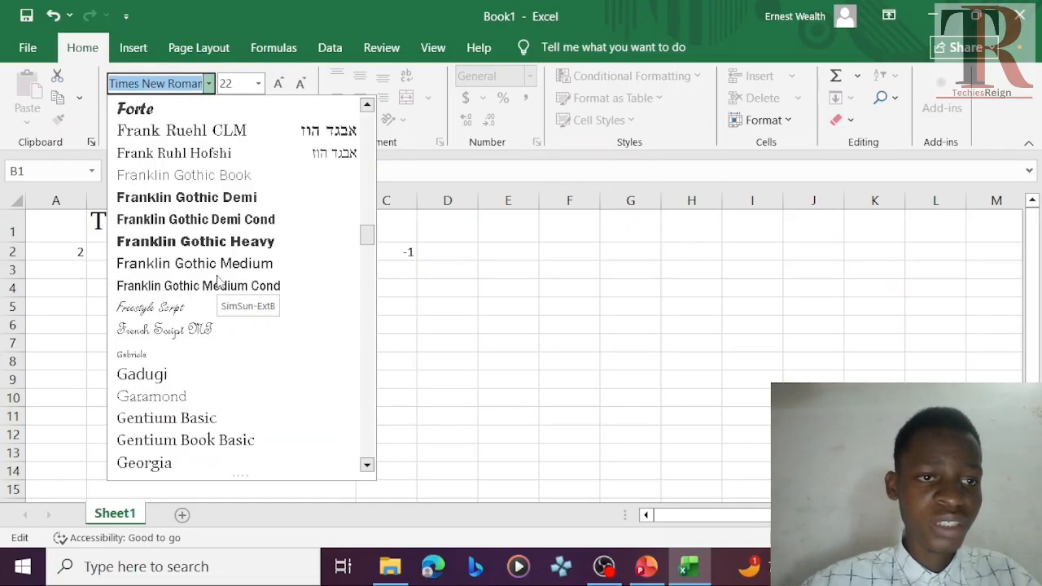
scroll(218, 279, "up", 10)
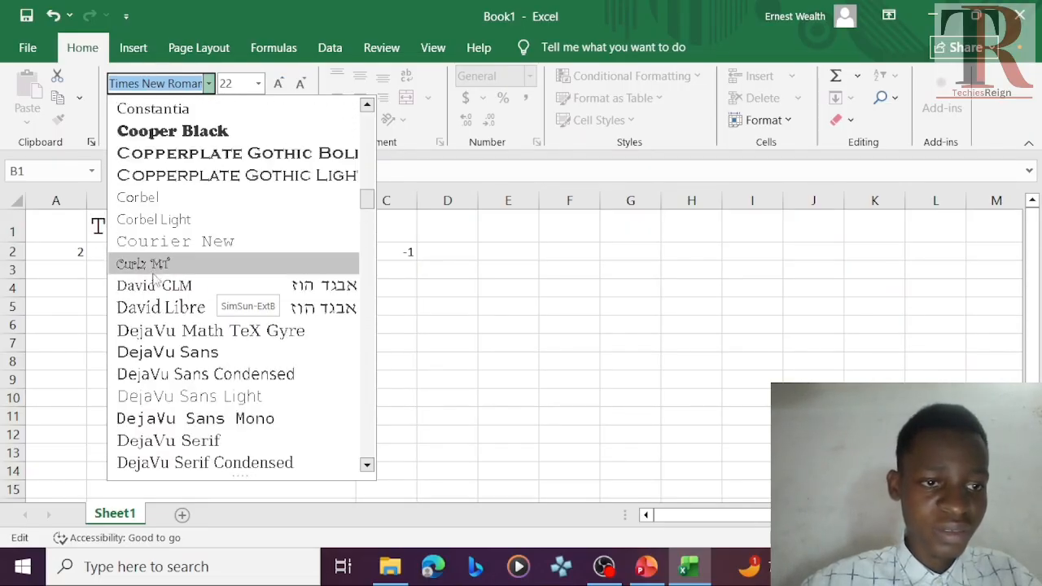
scroll(246, 176, "up", 5)
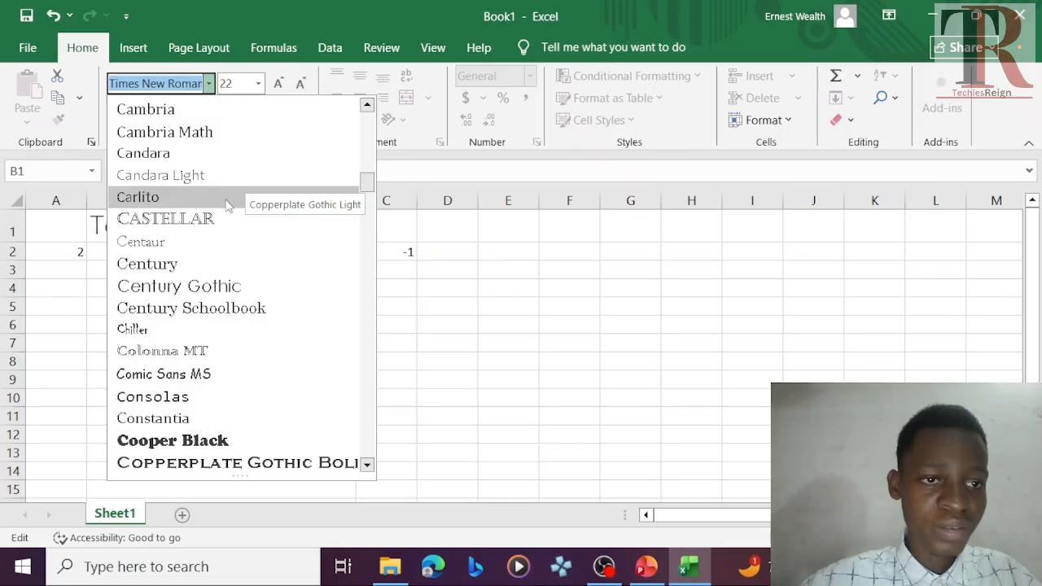
scroll(216, 218, "up", 2)
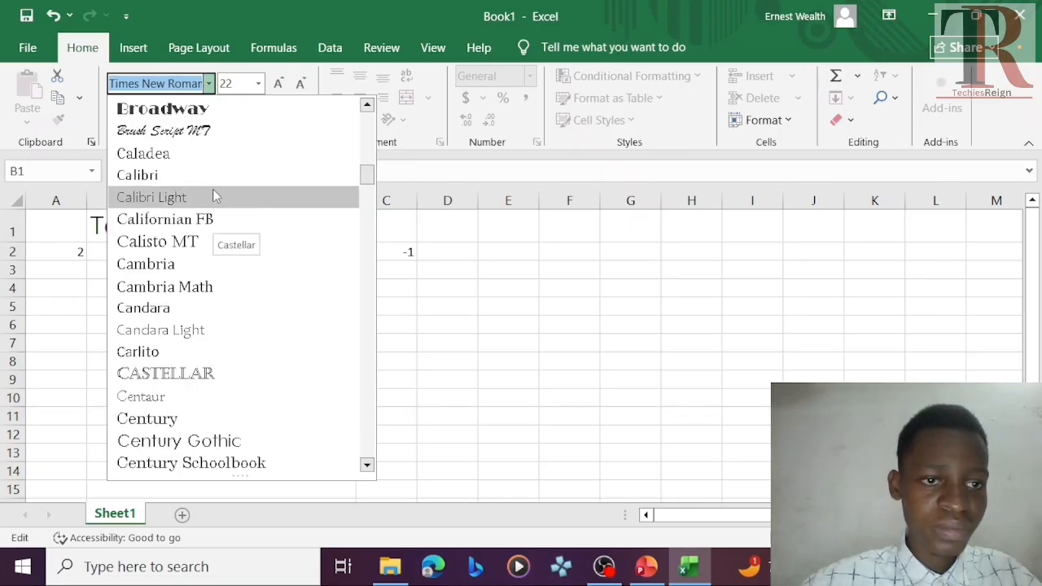
left_click(217, 176)
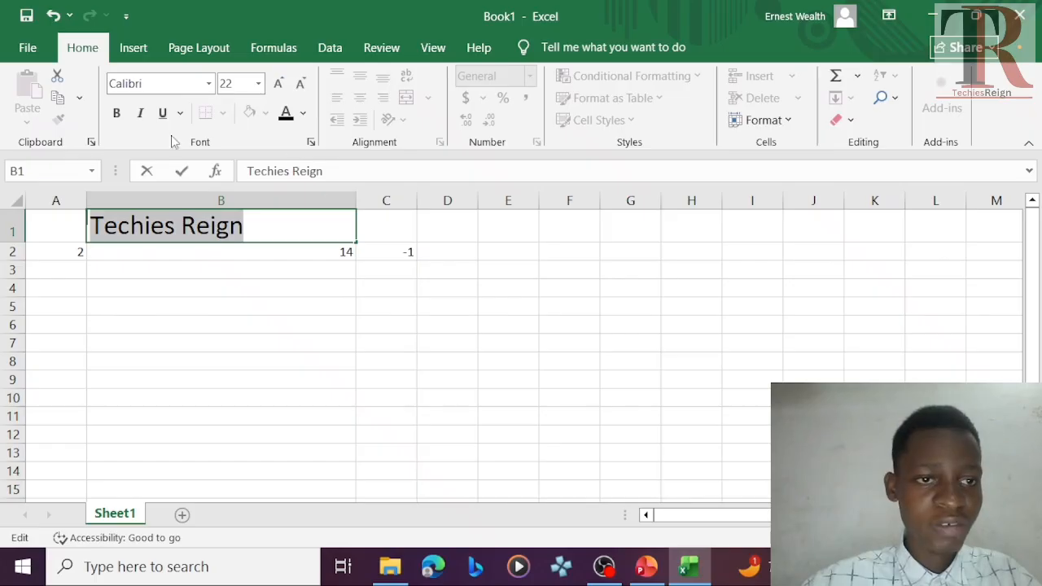
- Finish editing cell B1 and align its text to the top of the cell
left_click(294, 238)
left_click(287, 263)
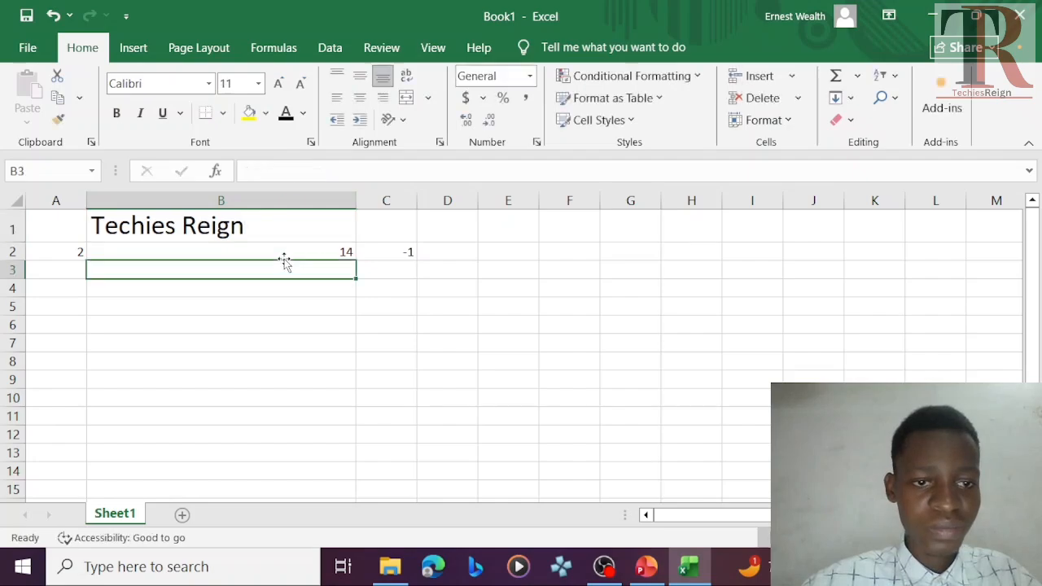
left_click(285, 231)
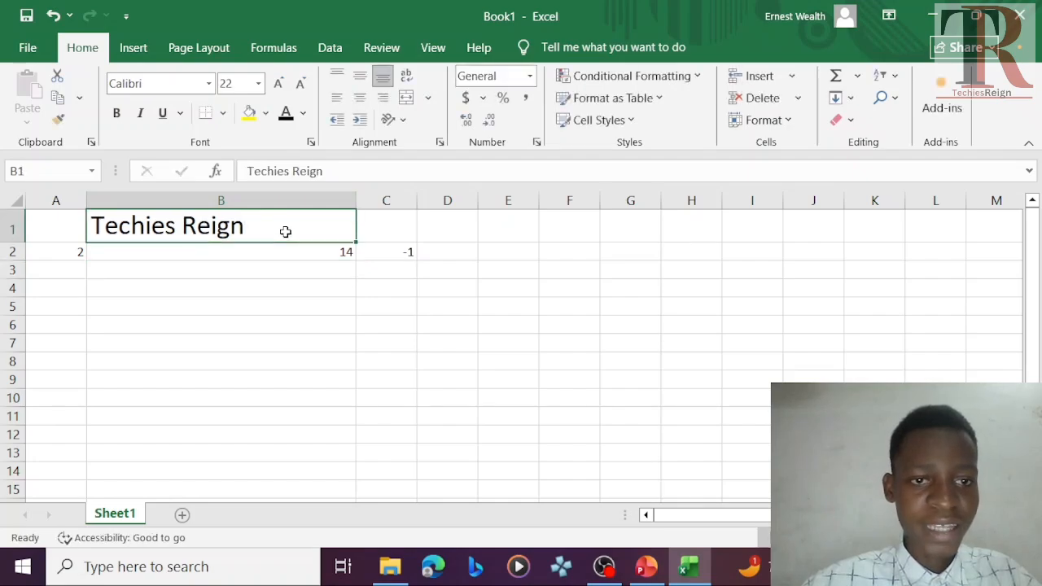
left_click(359, 76)
left_click(336, 76)
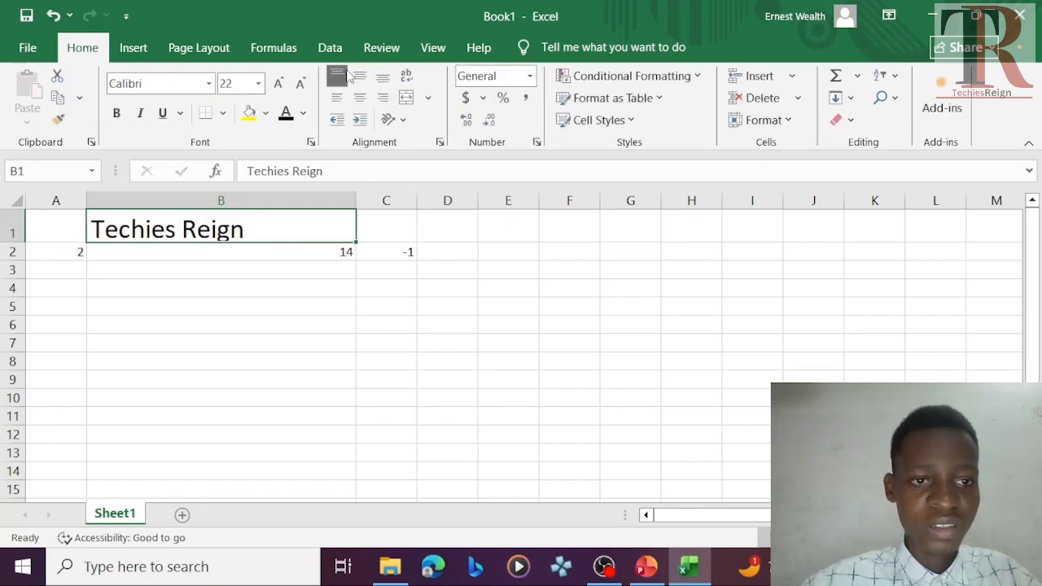
- Make row 1 about three times taller and align the text in B1 to the middle, then to the bottom
left_click_drag(23, 243, 23, 320)
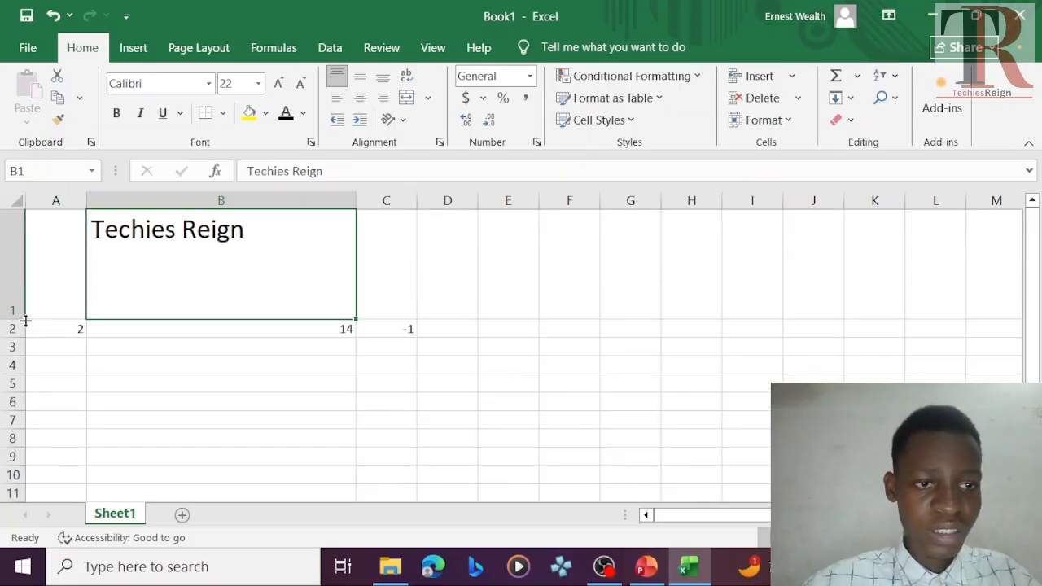
left_click(359, 76)
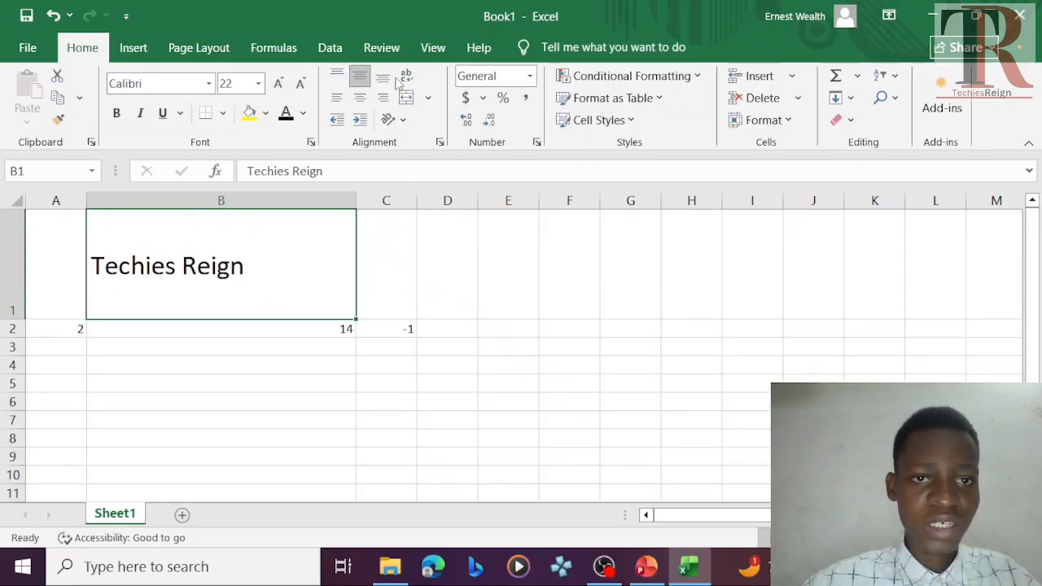
left_click(382, 78)
- Align the text in B1 horizontally to the right, then to the center, and finally to the left
left_click(382, 97)
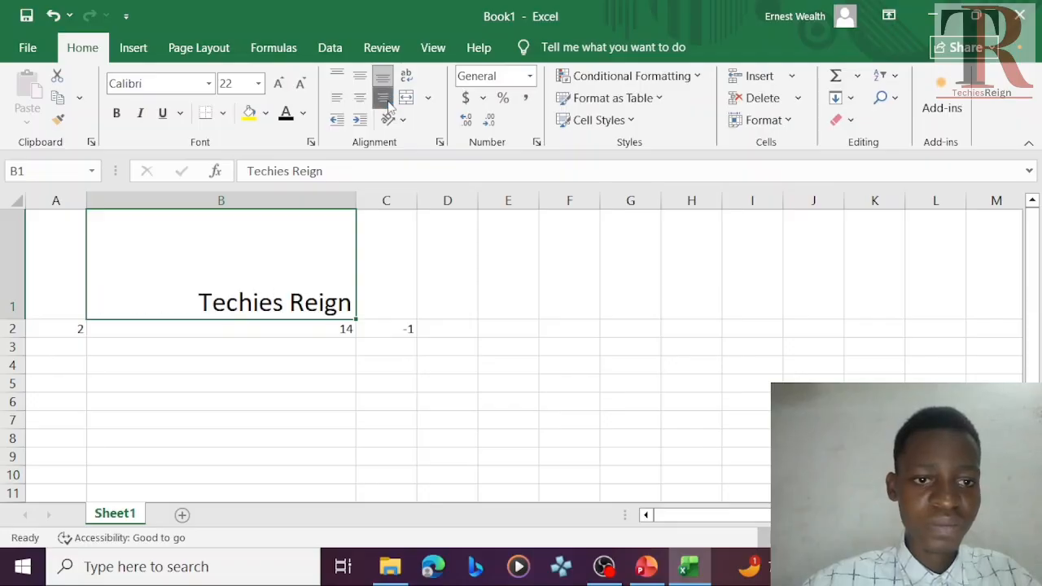
left_click(360, 99)
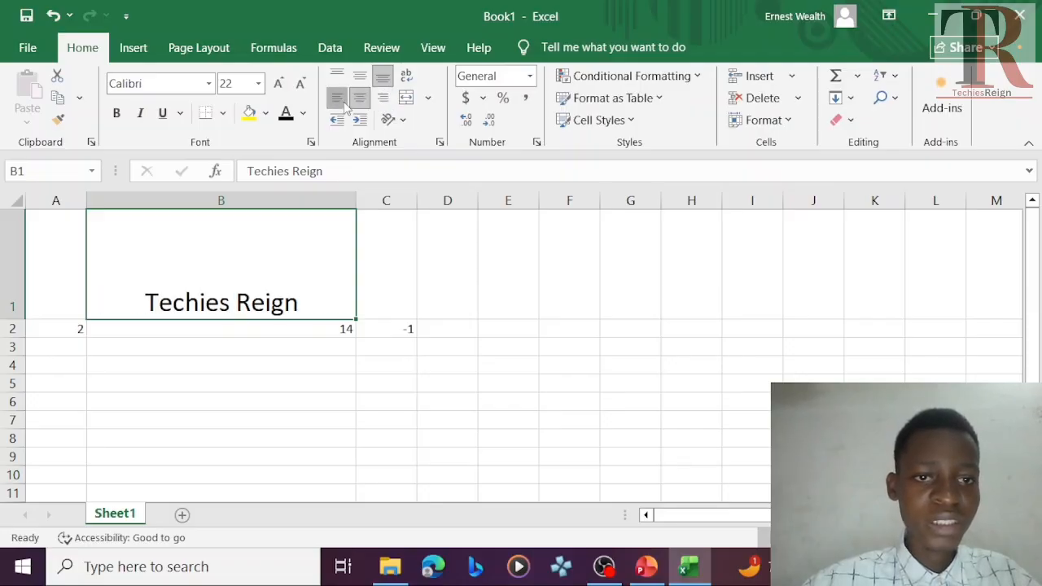
left_click(339, 98)
- Top-align the text in B1 and shrink row 1 to just above the text's height
left_click(337, 78)
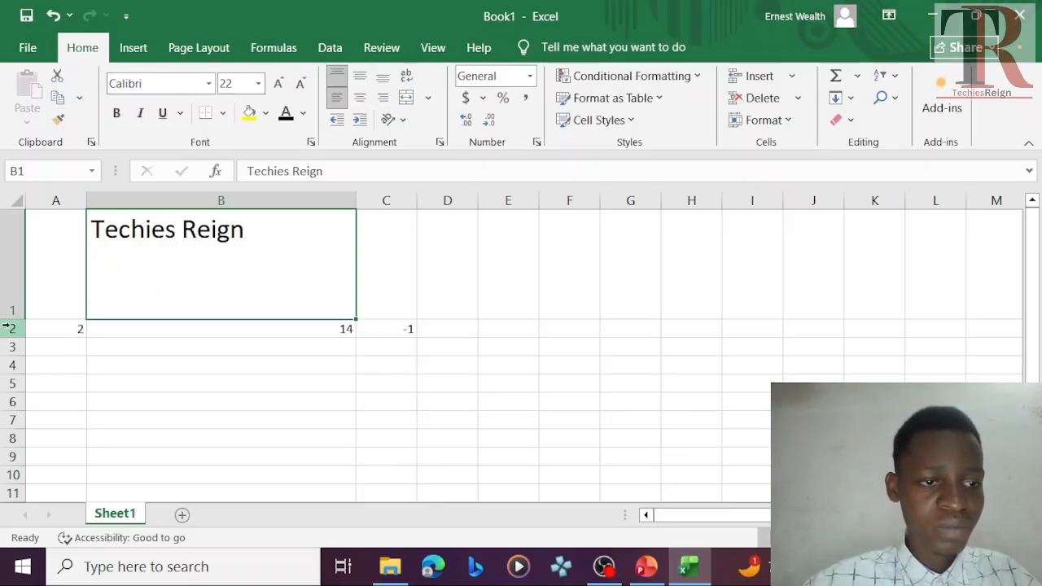
left_click_drag(12, 319, 14, 246)
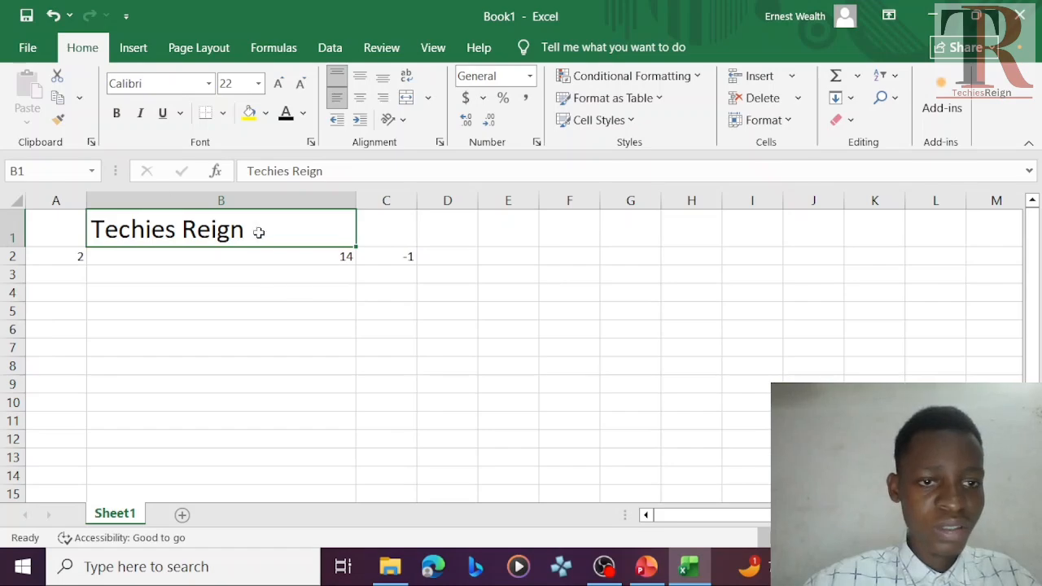
- Copy only the text "Techies Reign" from inside B1 into cell F1 and widen column F to fit it
left_click_drag(244, 231, 96, 231)
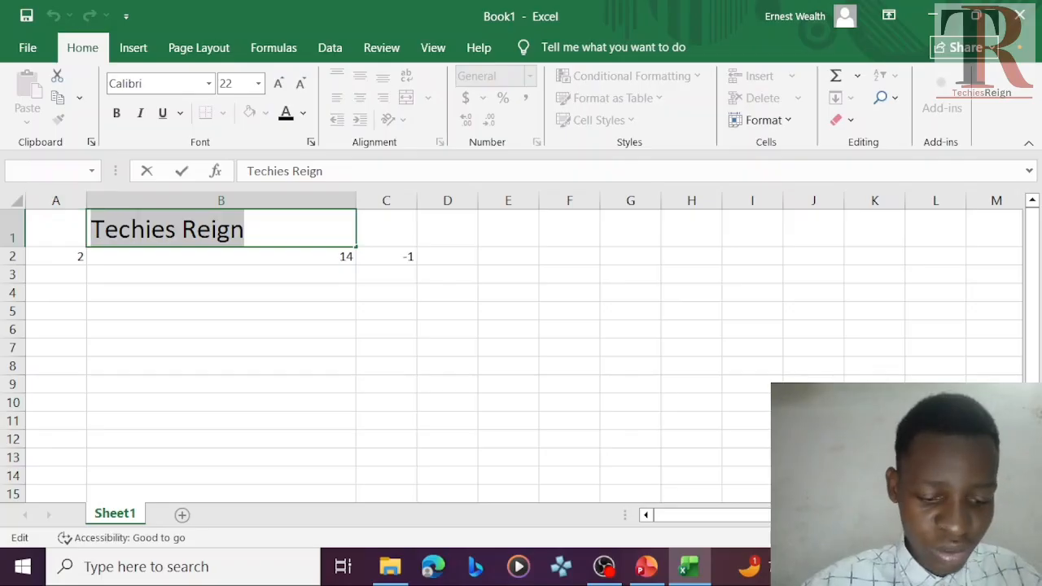
key("ctrl+c")
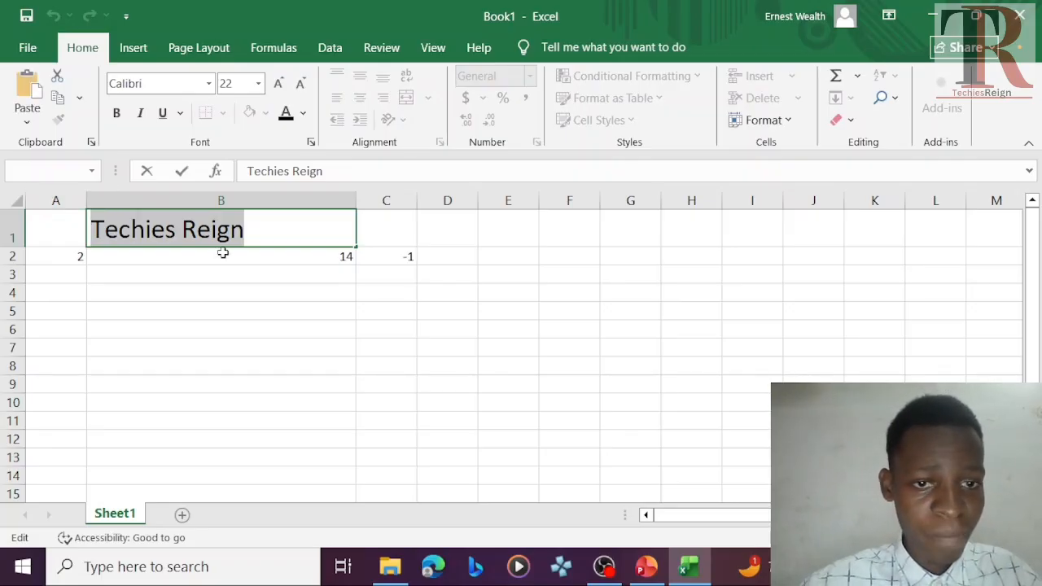
left_click(556, 218)
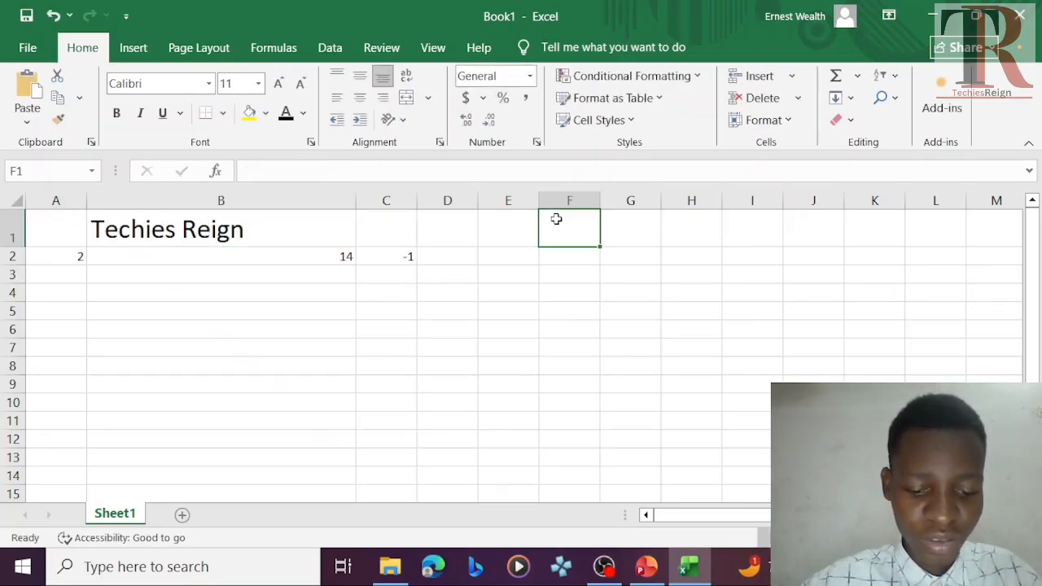
key("ctrl+v")
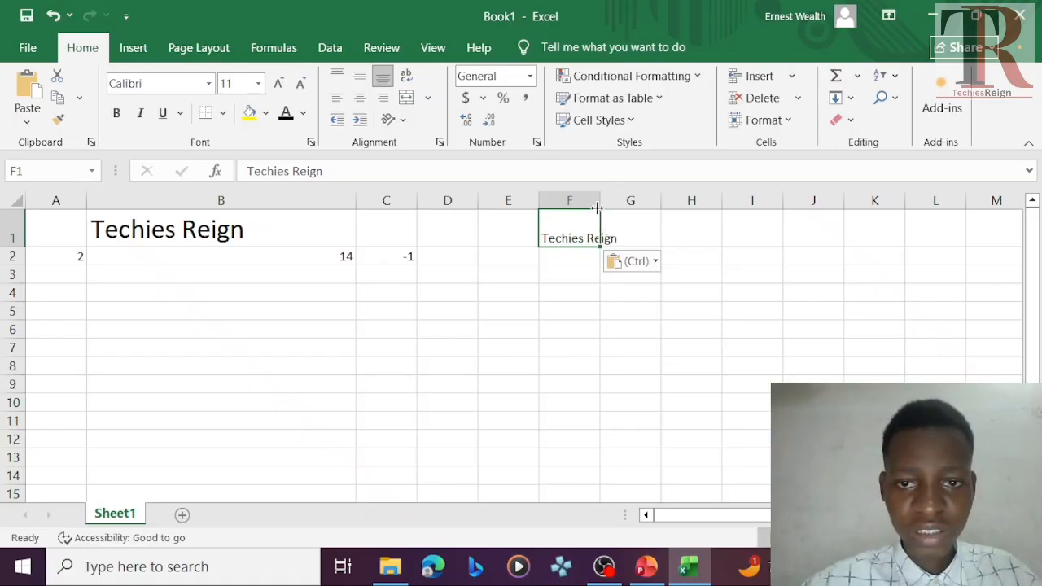
left_click_drag(597, 207, 722, 202)
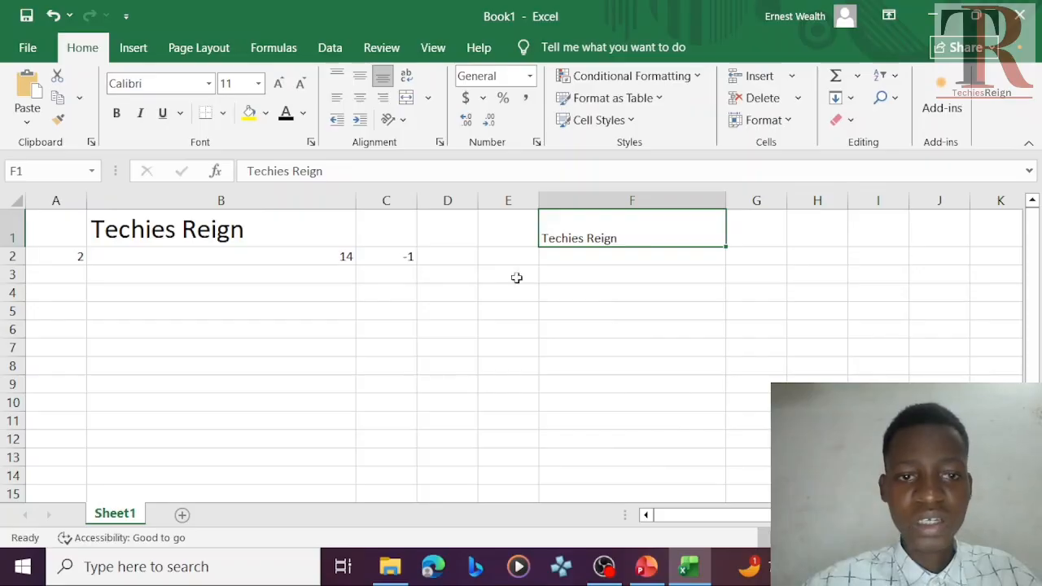
- Copy the whole cell B1 with its formatting into E4 and widen column E to fit the text
left_click(216, 218)
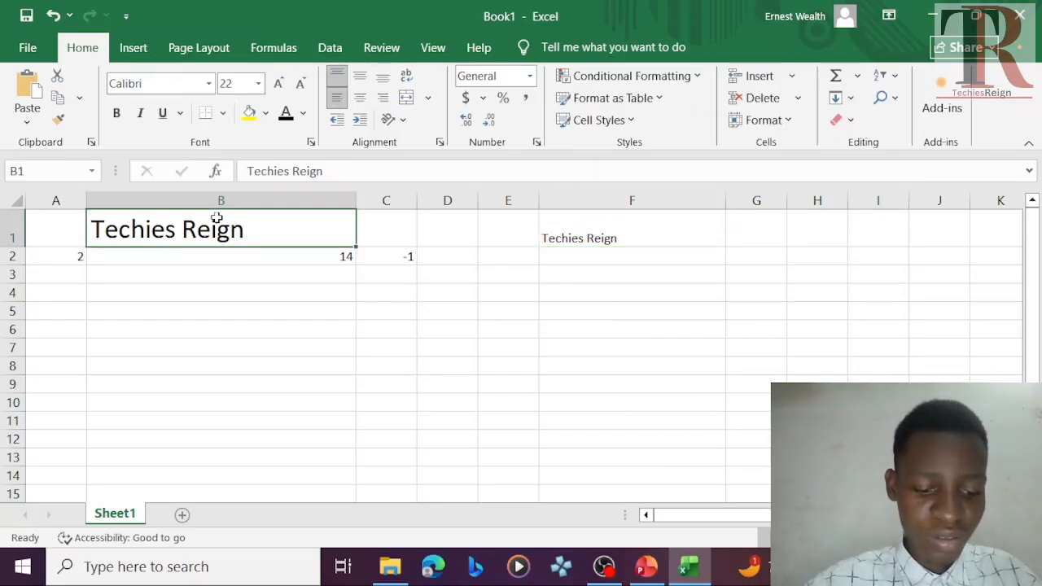
key("ctrl+c")
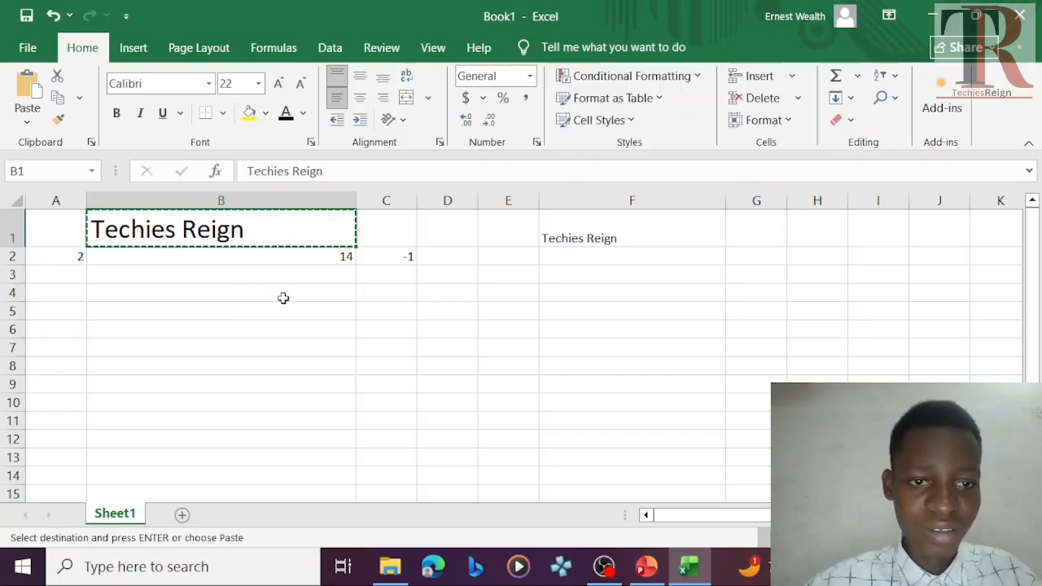
left_click(488, 296)
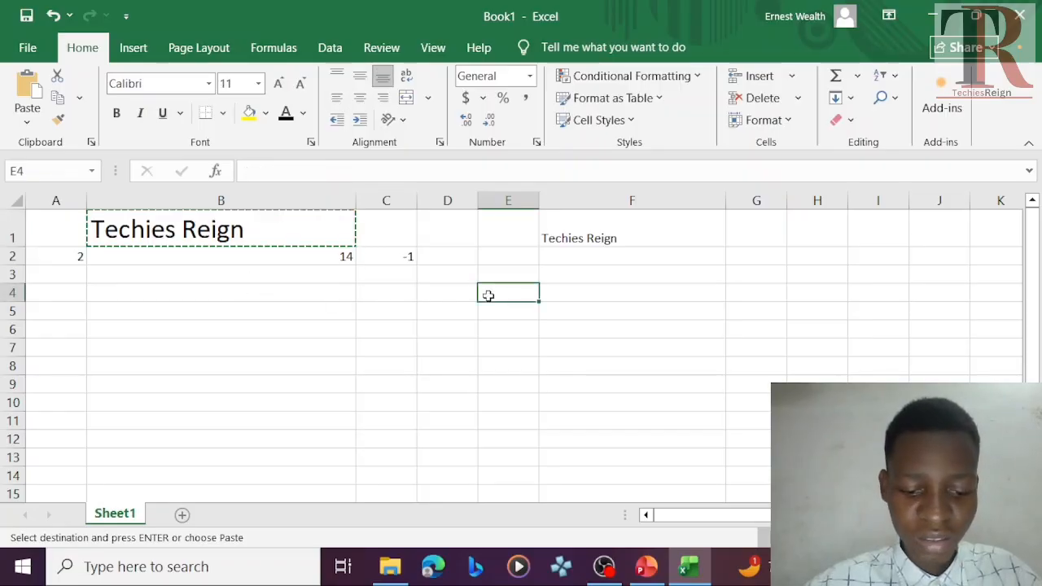
key("ctrl+v")
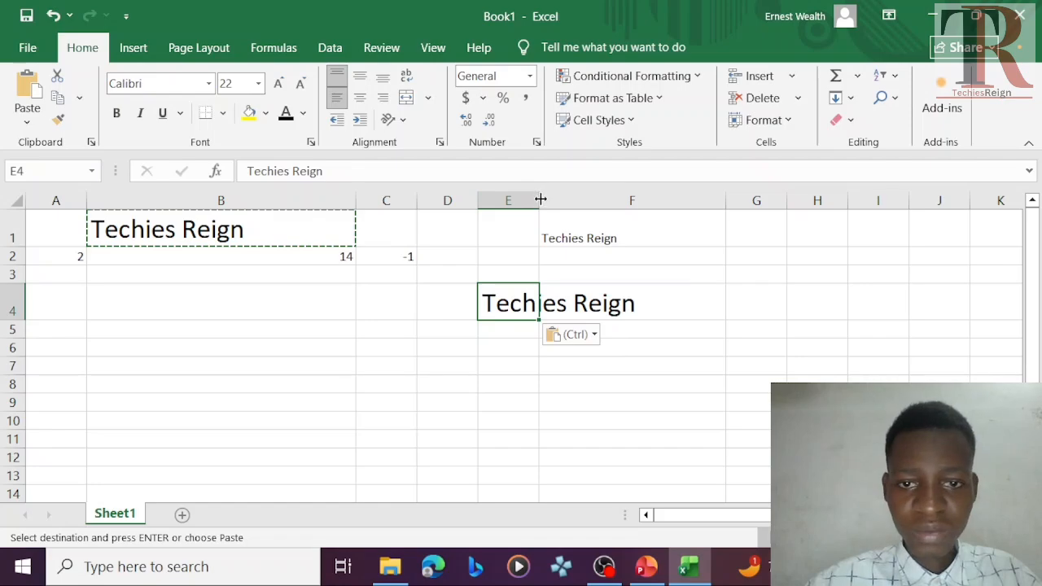
left_click_drag(540, 198, 706, 192)
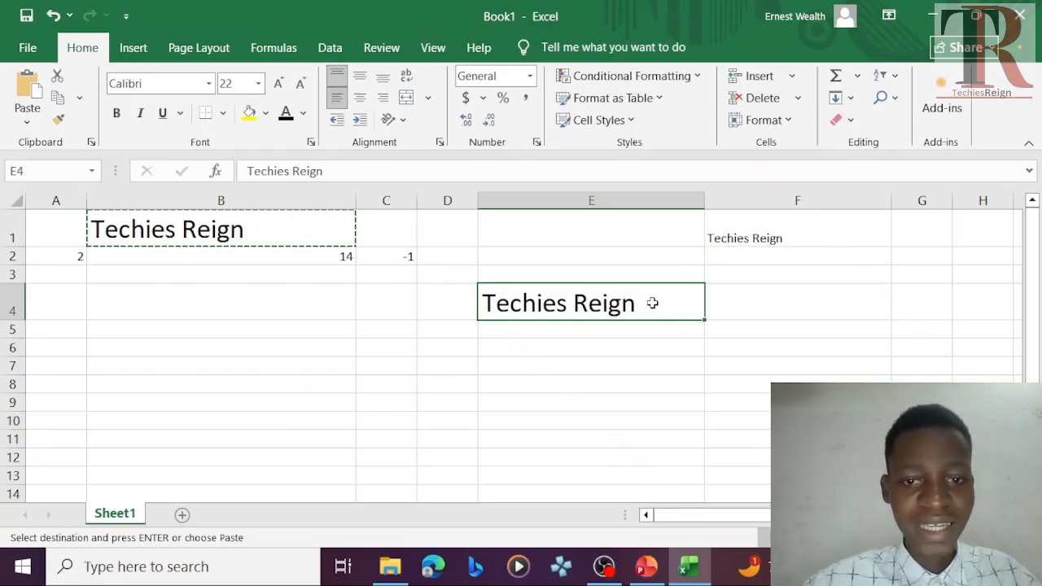
- Cancel the pending copy and move the formatted cell B1 to B7 by cutting and pasting it
left_click(265, 230)
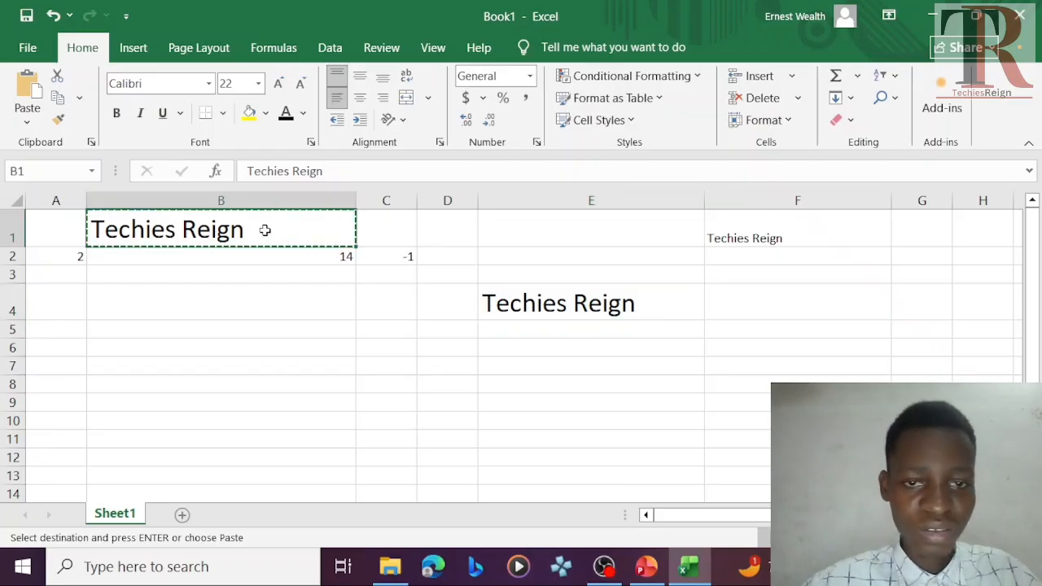
left_click(323, 329)
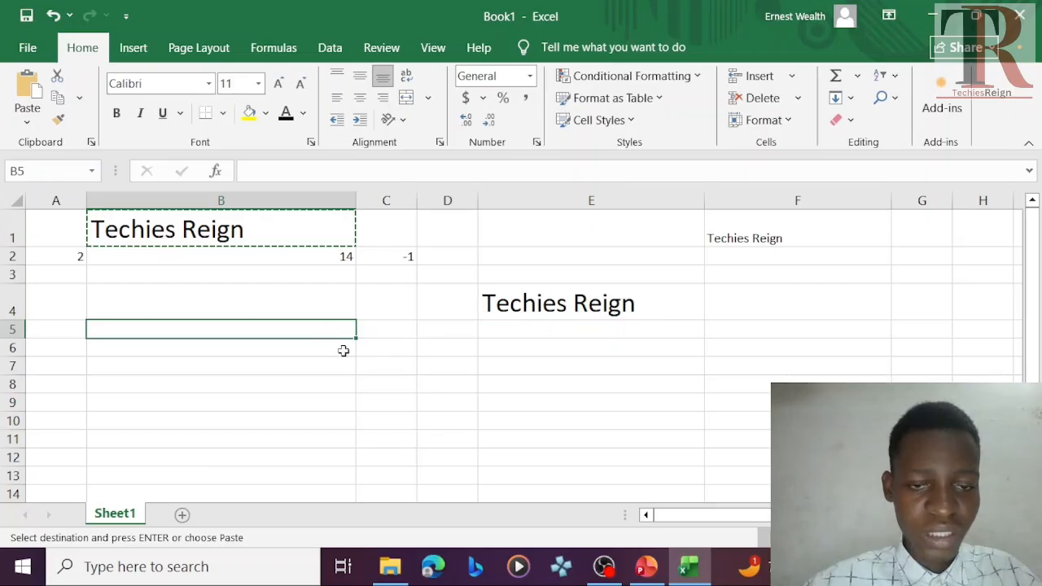
left_click(333, 362)
key("Escape")
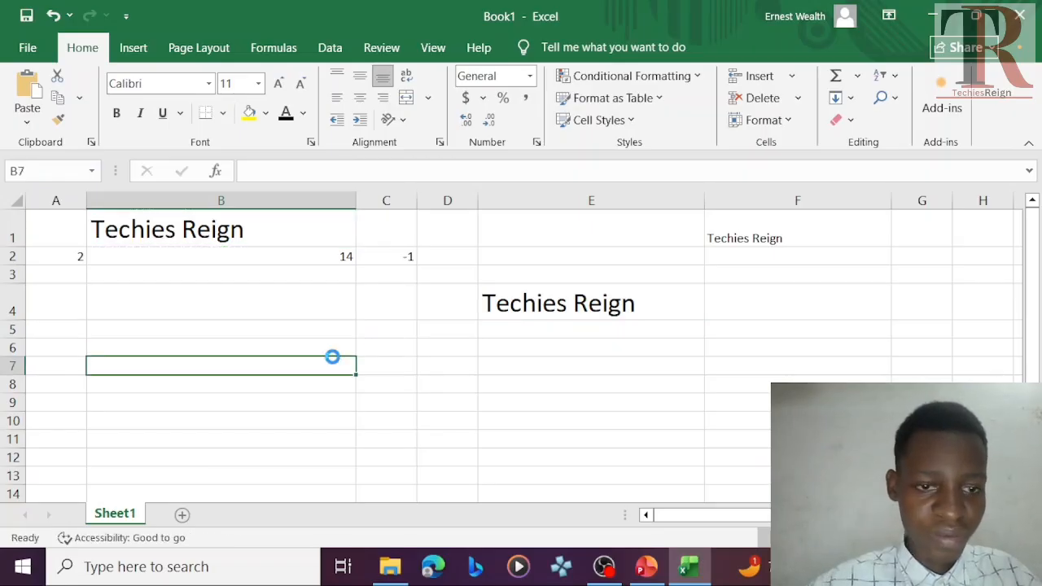
key("ctrl+v")
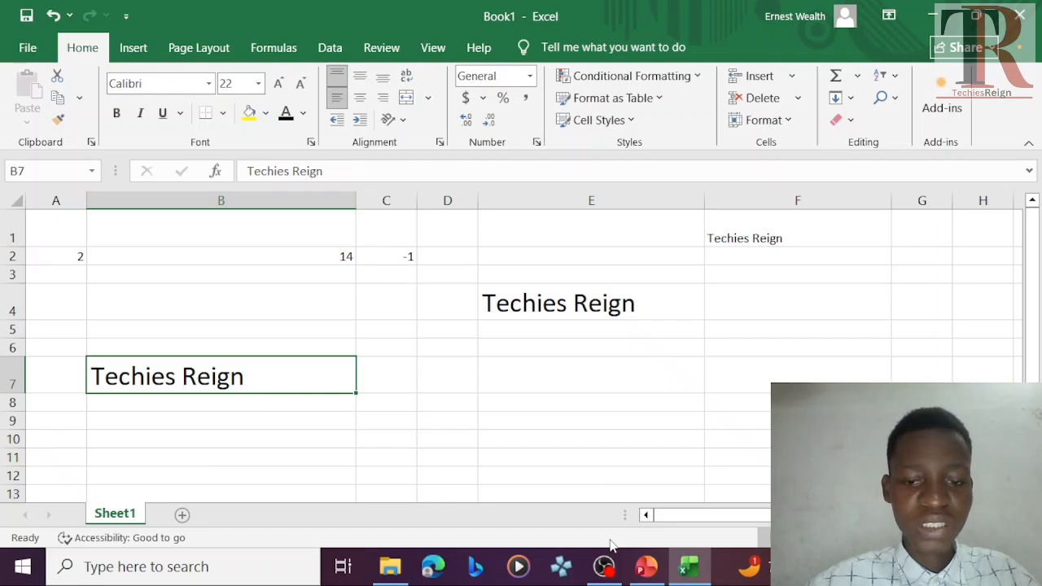
- Switch to the INTRODUCTION TO EXCEL presentation in PowerPoint and go to the "Sheet" slide
left_click(646, 568)
scroll(301, 350, "down", 1)
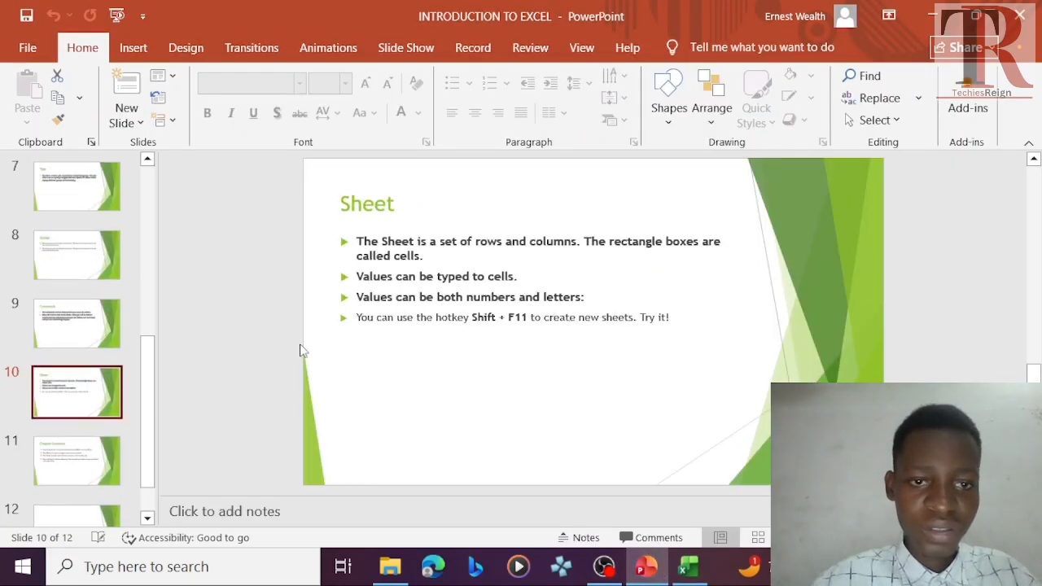